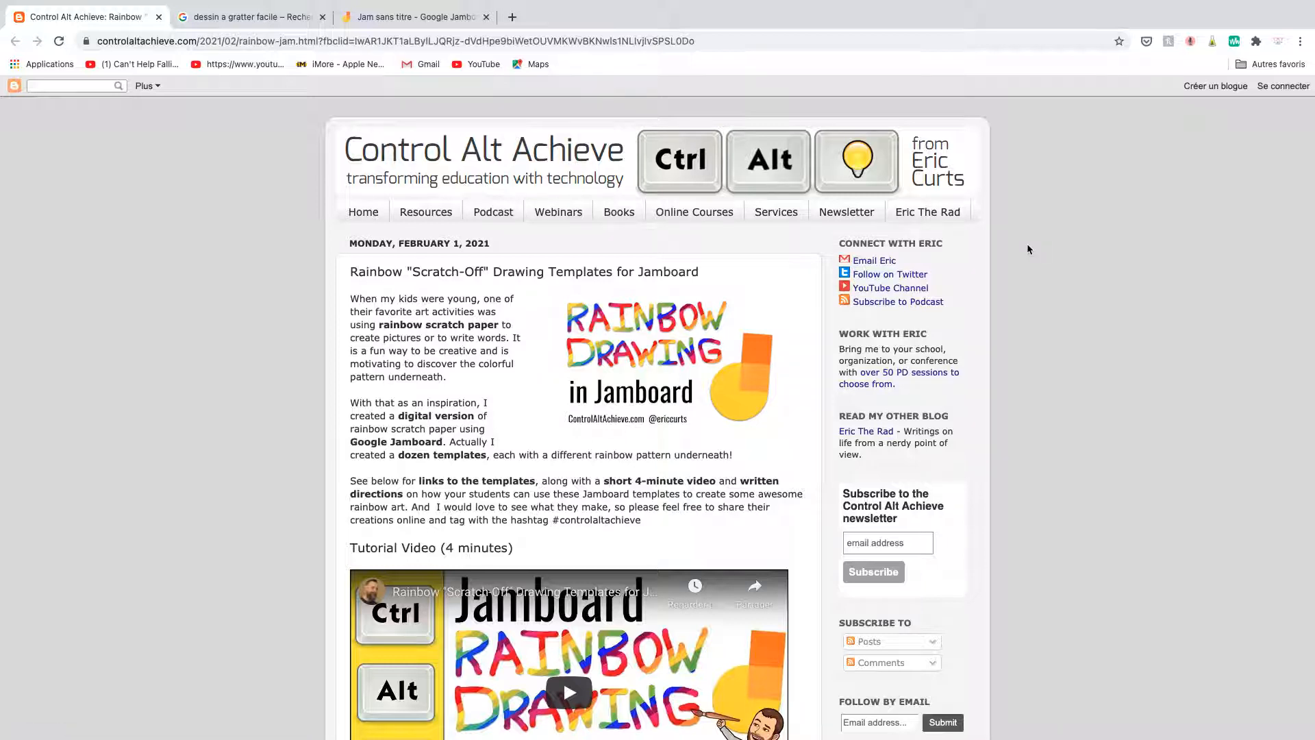
Look over the introduction and tutorial video of the blog article on rainbow scratch-off drawing templates for Jamboard.
{"action": "scroll", "coordinate": [1017, 420], "scroll_direction": "down", "scroll_amount": 2}
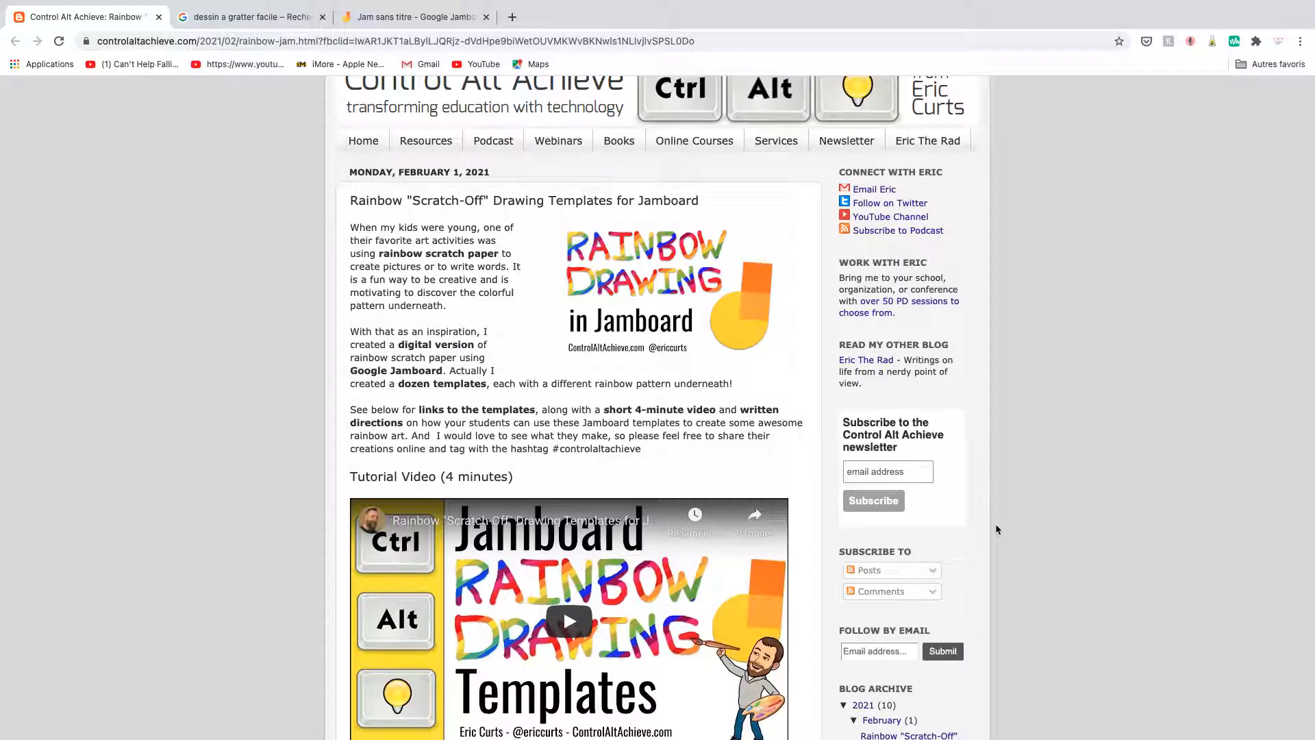
{"action": "scroll", "coordinate": [996, 529], "scroll_direction": "down", "scroll_amount": 1}
{"action": "scroll", "coordinate": [996, 529], "scroll_direction": "down", "scroll_amount": 3}
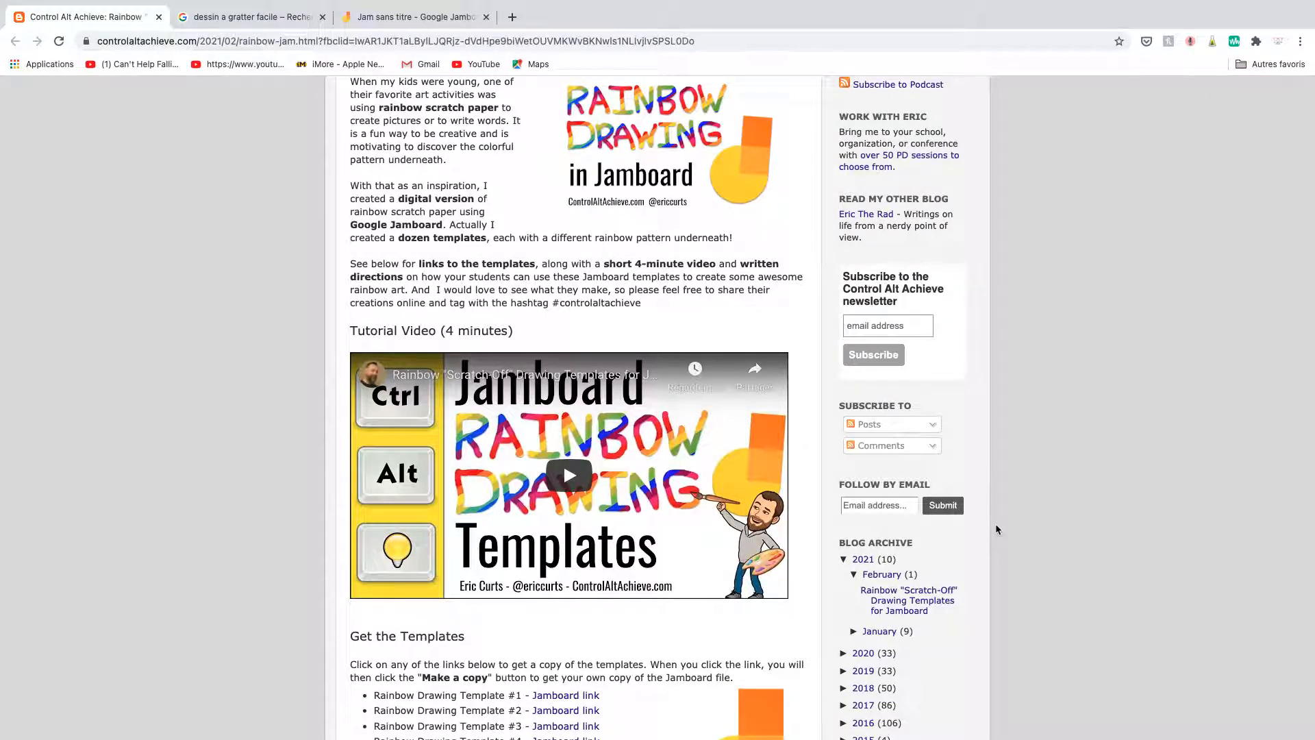
{"action": "scroll", "coordinate": [996, 524], "scroll_direction": "up", "scroll_amount": 3}
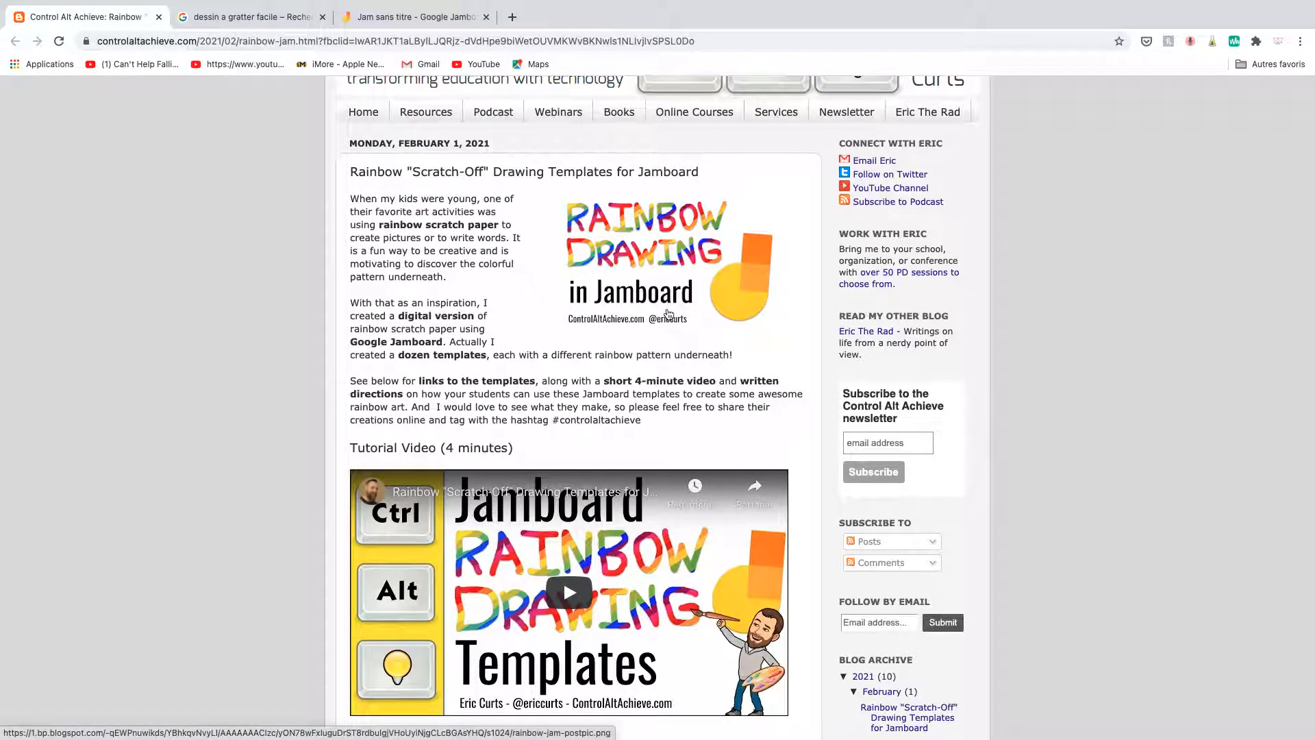
Switch to the image results for "dessin a gratter facile" and examine the scratch-paper art examples.
{"action": "left_click", "coordinate": [243, 17]}
{"action": "scroll", "coordinate": [332, 250], "scroll_direction": "up", "scroll_amount": 1}
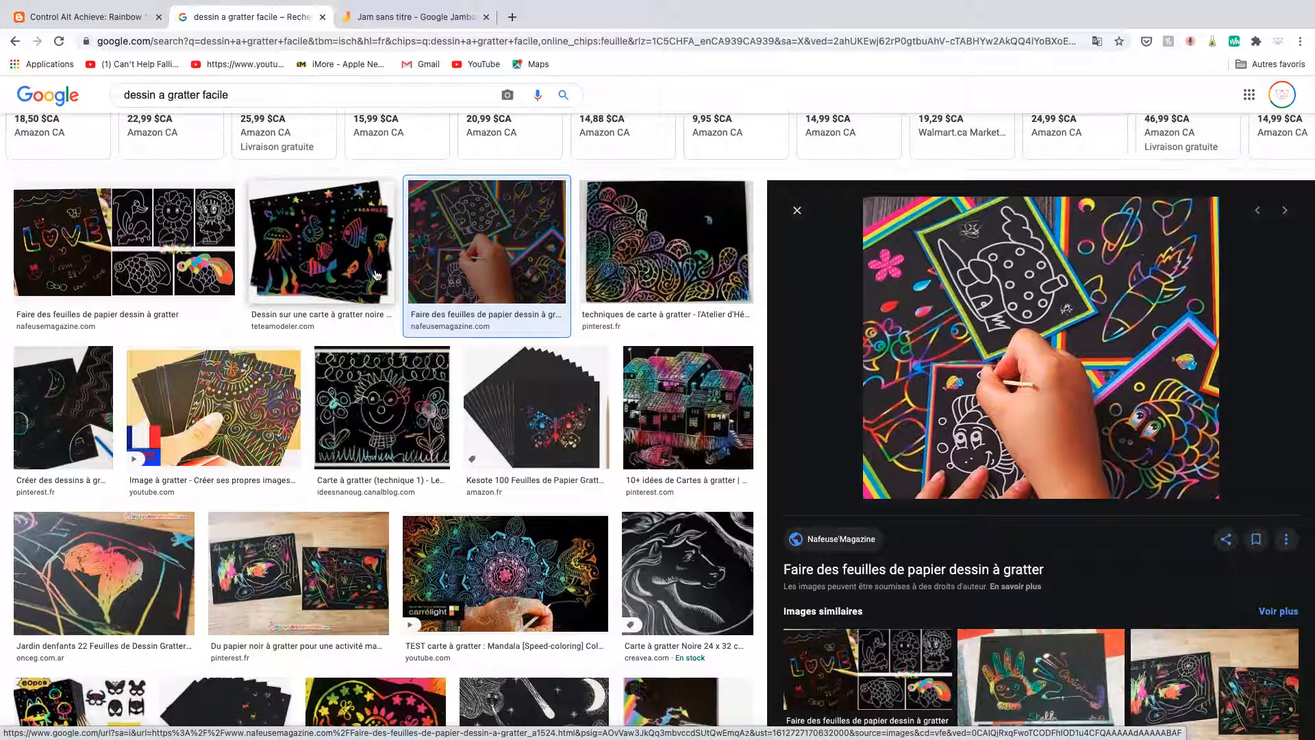
{"action": "scroll", "coordinate": [1041, 485], "scroll_direction": "down", "scroll_amount": 4}
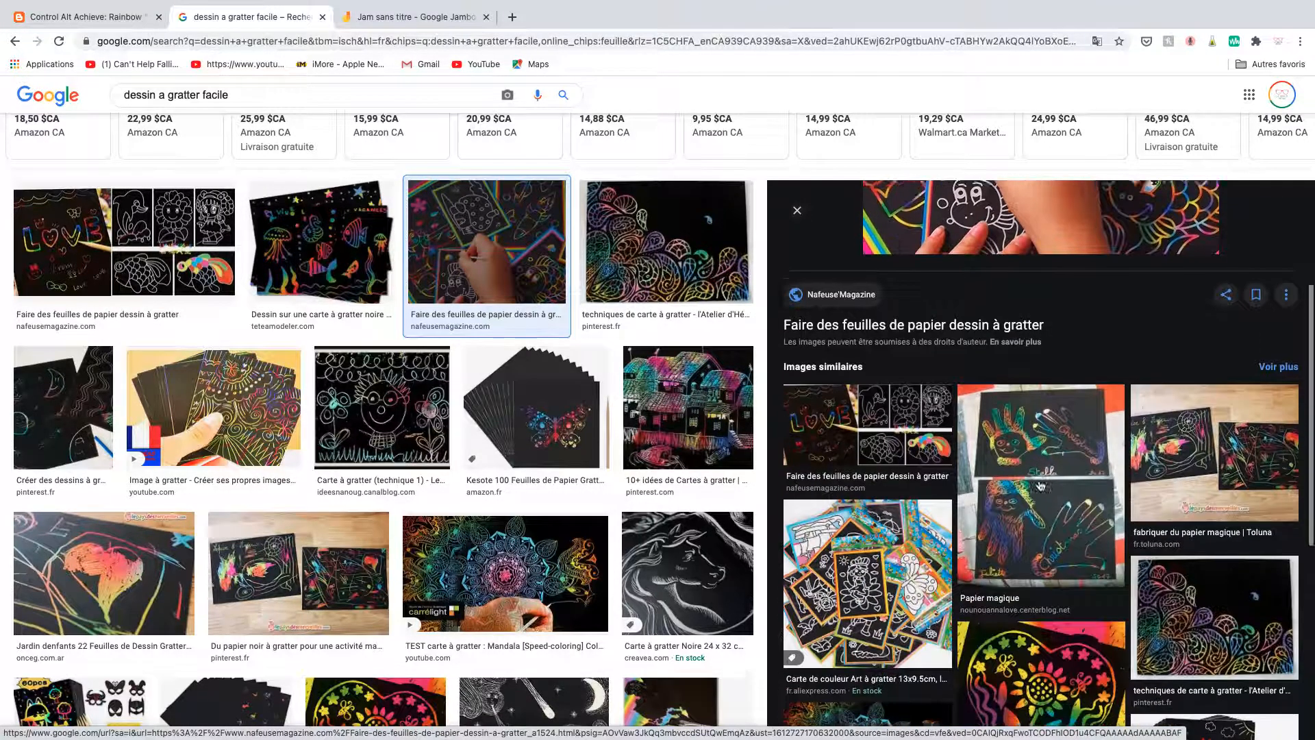
{"action": "scroll", "coordinate": [1040, 485], "scroll_direction": "up", "scroll_amount": 5}
{"action": "scroll", "coordinate": [363, 447], "scroll_direction": "down", "scroll_amount": 3}
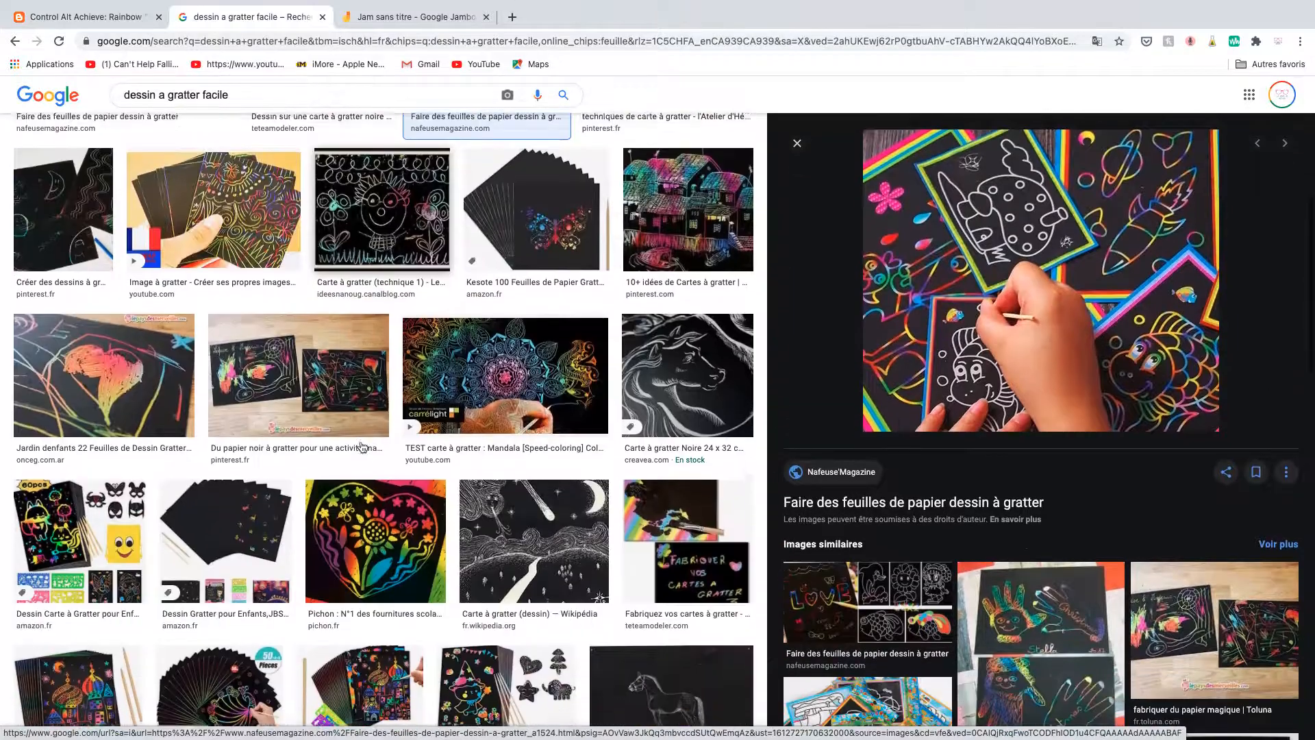
Return to the Control Alt Achieve article and review its list of template links and the rainbow patterns.
{"action": "left_click", "coordinate": [117, 19]}
{"action": "scroll", "coordinate": [531, 373], "scroll_direction": "down", "scroll_amount": 3}
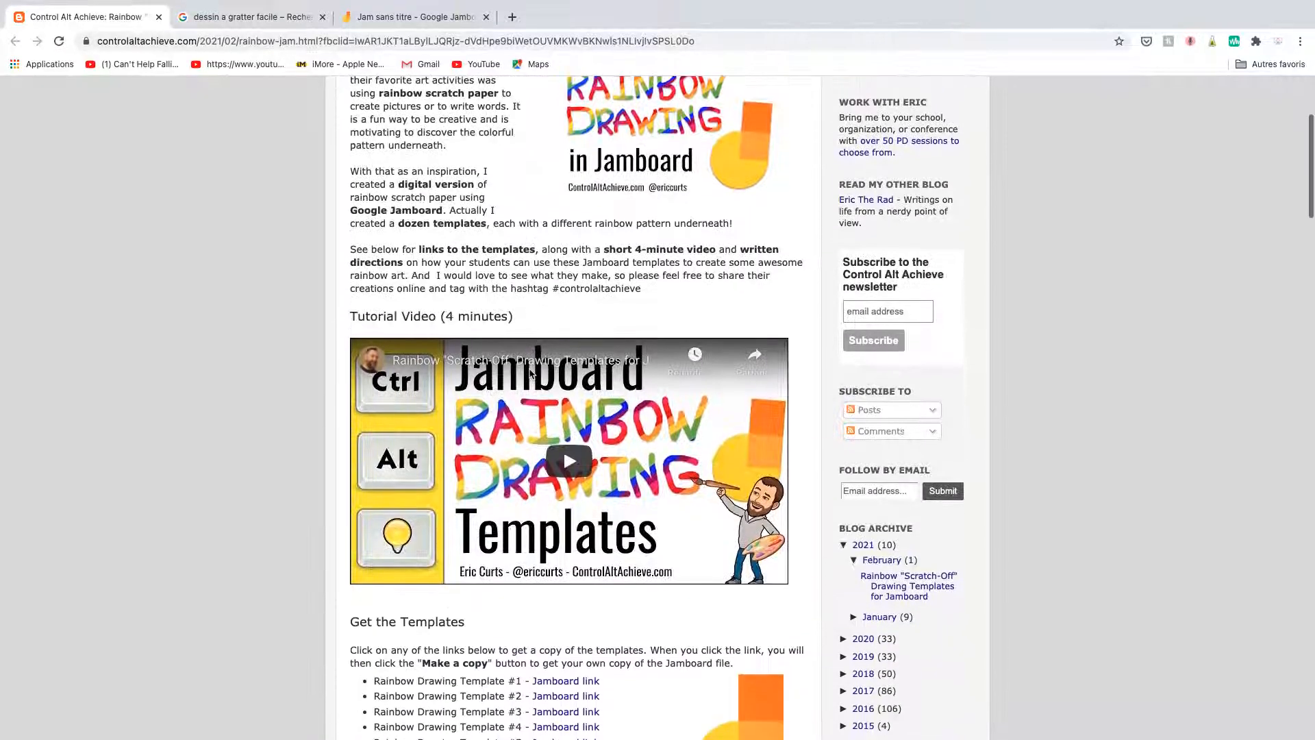
{"action": "scroll", "coordinate": [563, 448], "scroll_direction": "down", "scroll_amount": 2}
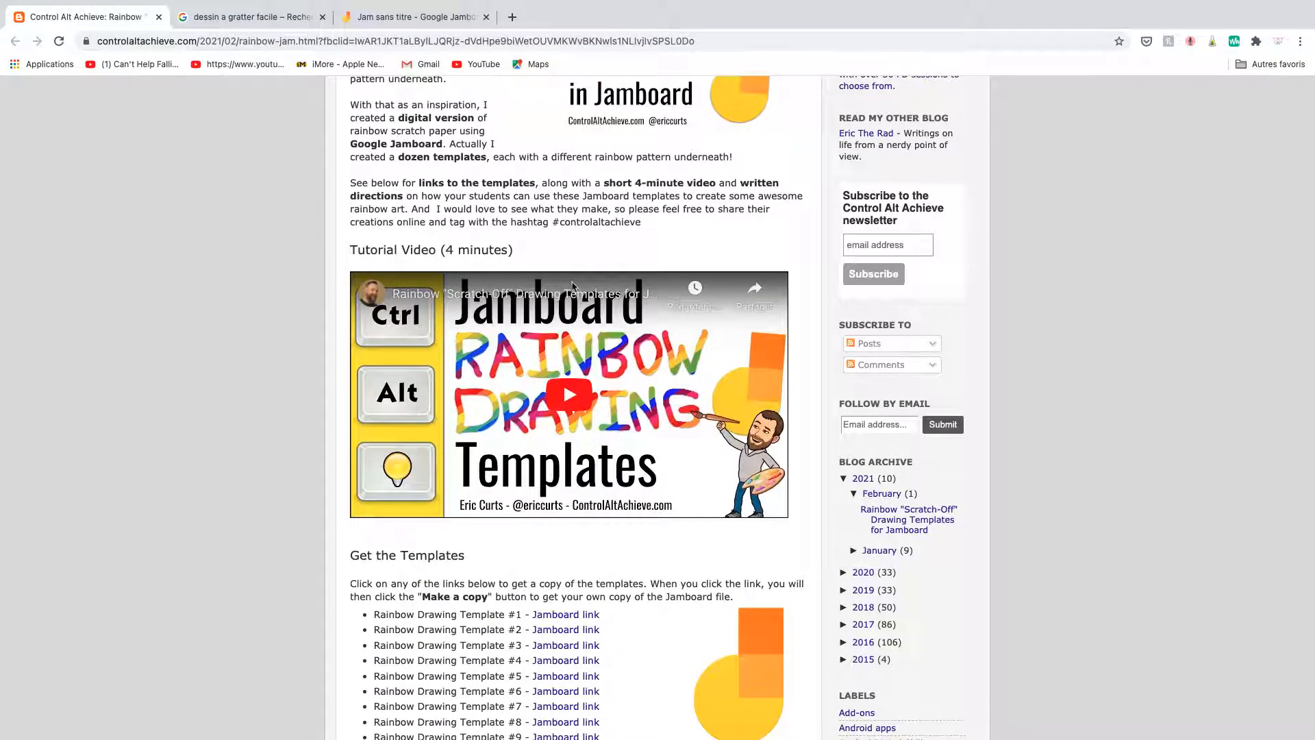
{"action": "scroll", "coordinate": [710, 553], "scroll_direction": "down", "scroll_amount": 1}
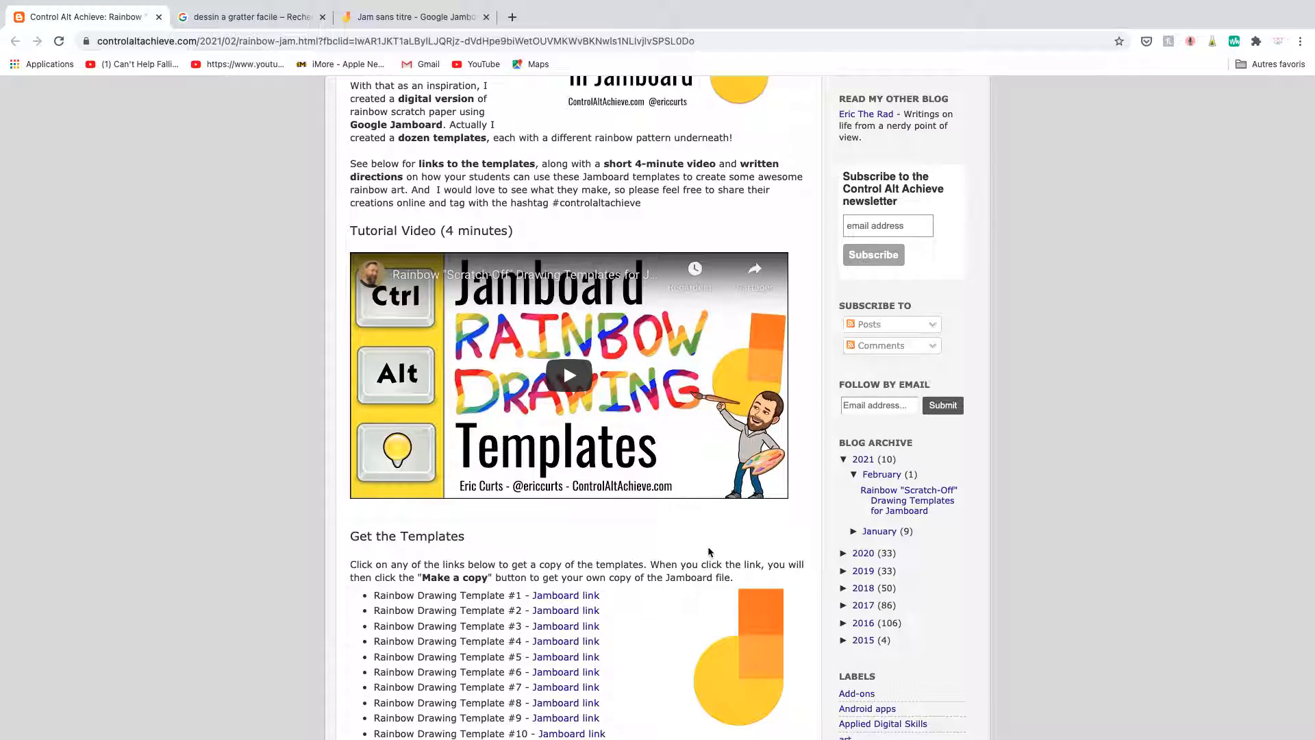
{"action": "scroll", "coordinate": [710, 553], "scroll_direction": "down", "scroll_amount": 1}
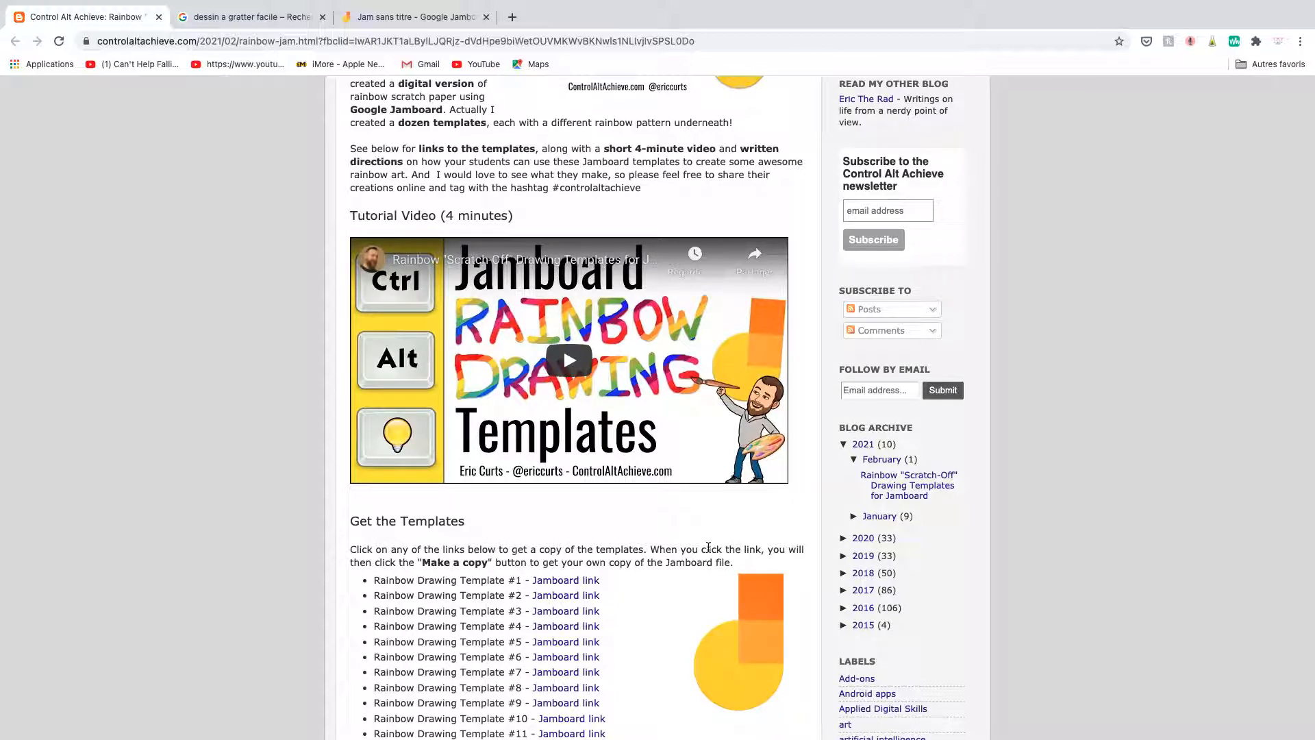
{"action": "scroll", "coordinate": [708, 548], "scroll_direction": "down", "scroll_amount": 1}
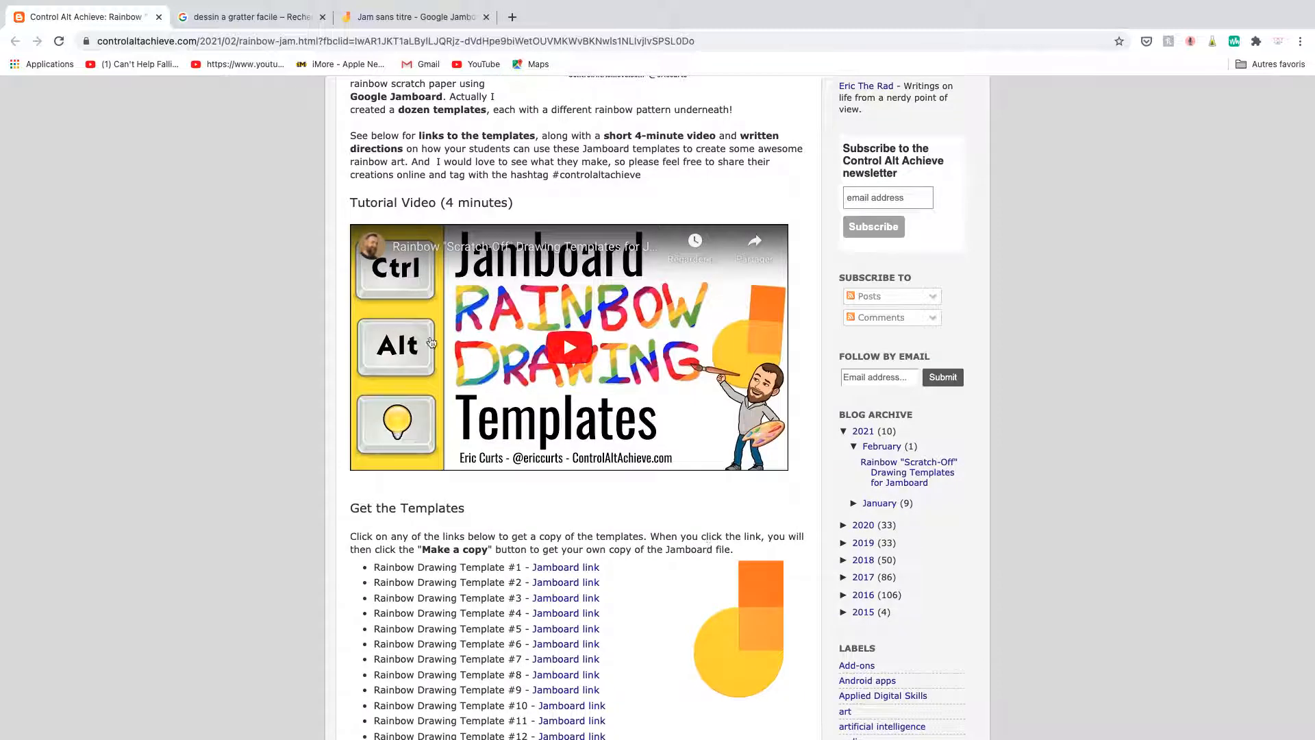
{"action": "scroll", "coordinate": [697, 494], "scroll_direction": "down", "scroll_amount": 3}
{"action": "scroll", "coordinate": [698, 493], "scroll_direction": "down", "scroll_amount": 5}
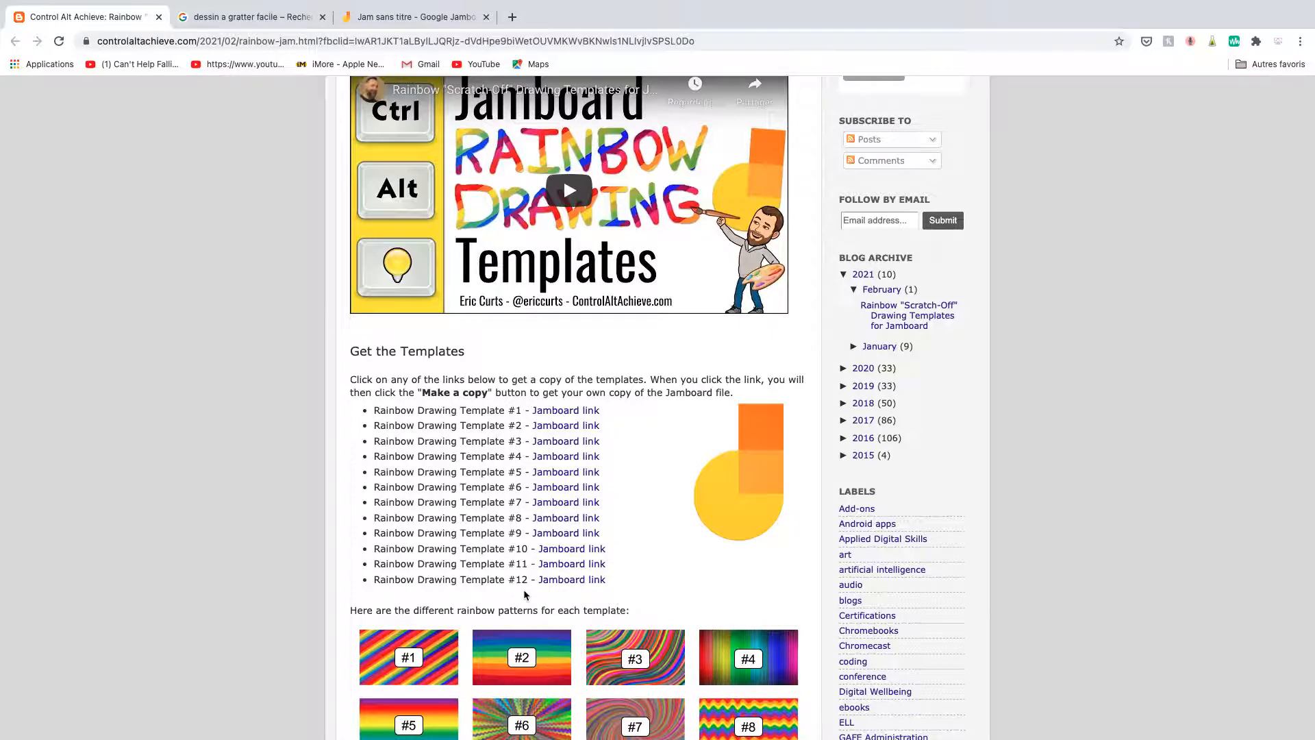
Switch to the untitled Jam and set the zigzag rainbow picture from the Google "rainbow" image search as the frame background.
{"action": "left_click", "coordinate": [439, 25]}
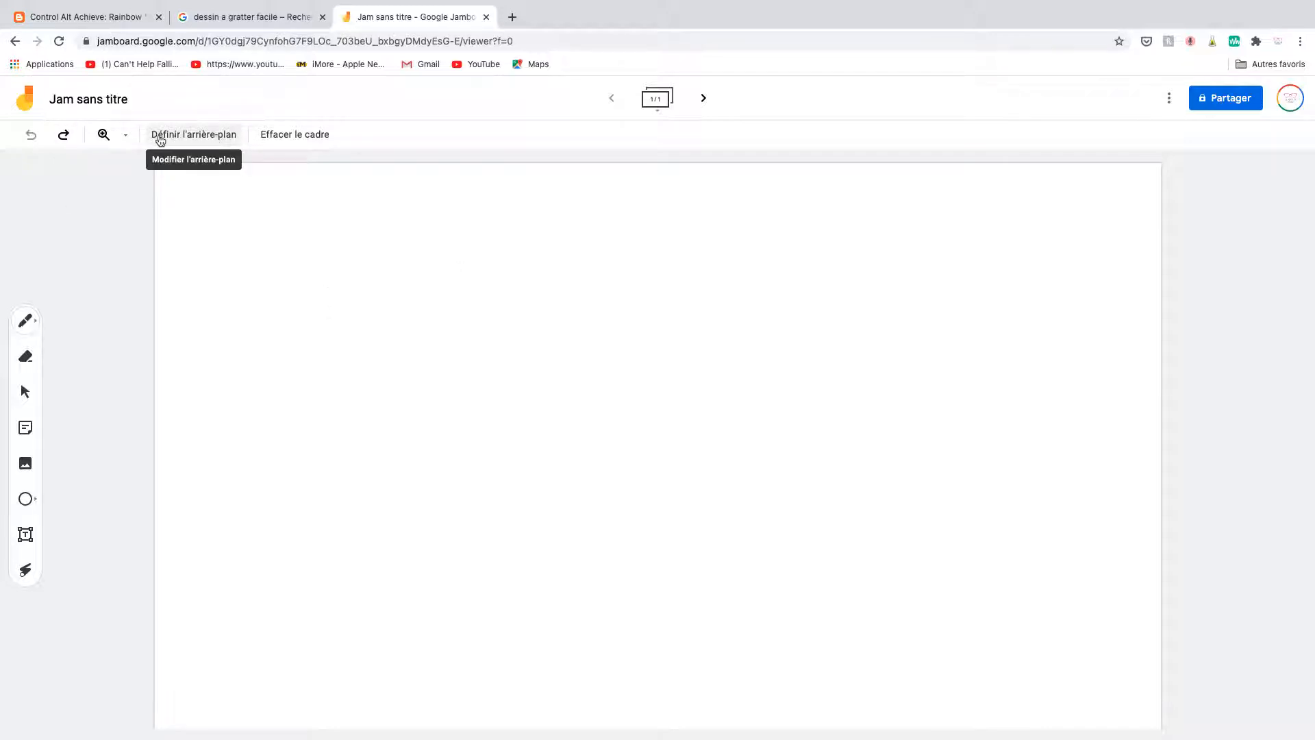
{"action": "left_click", "coordinate": [205, 140]}
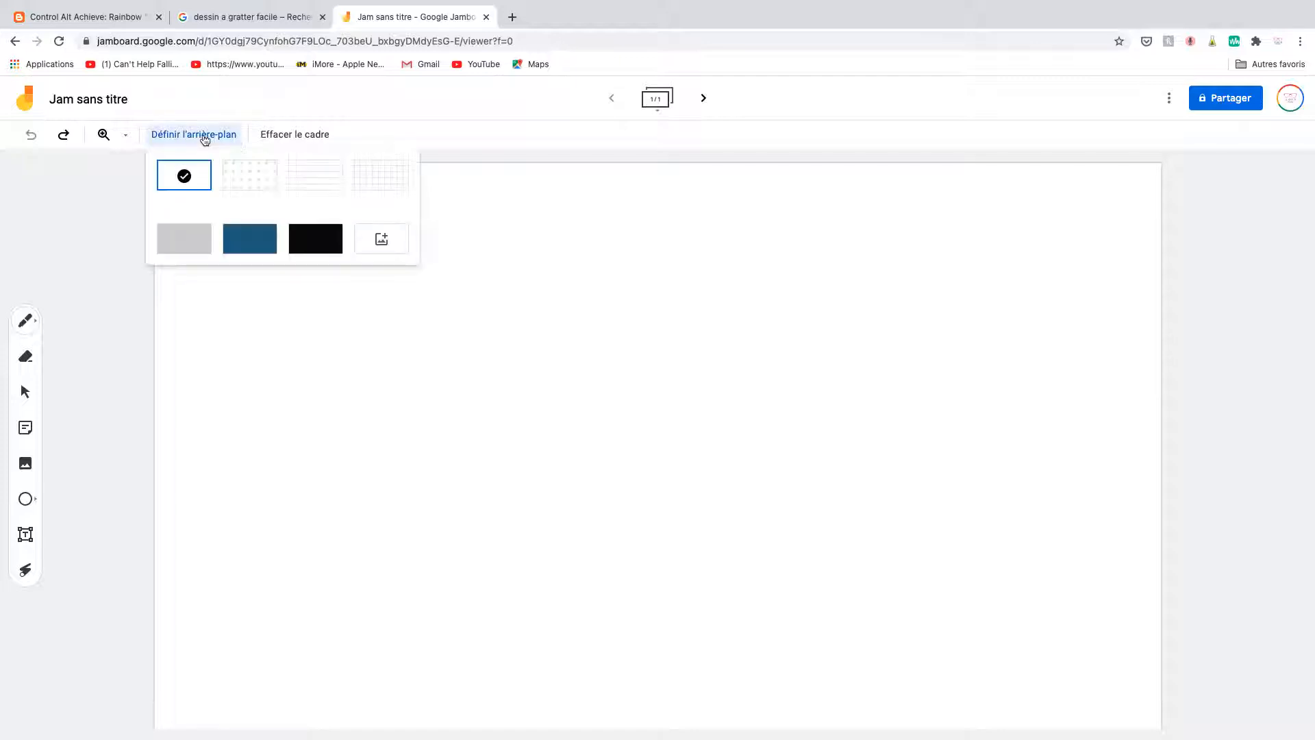
{"action": "left_click", "coordinate": [384, 245]}
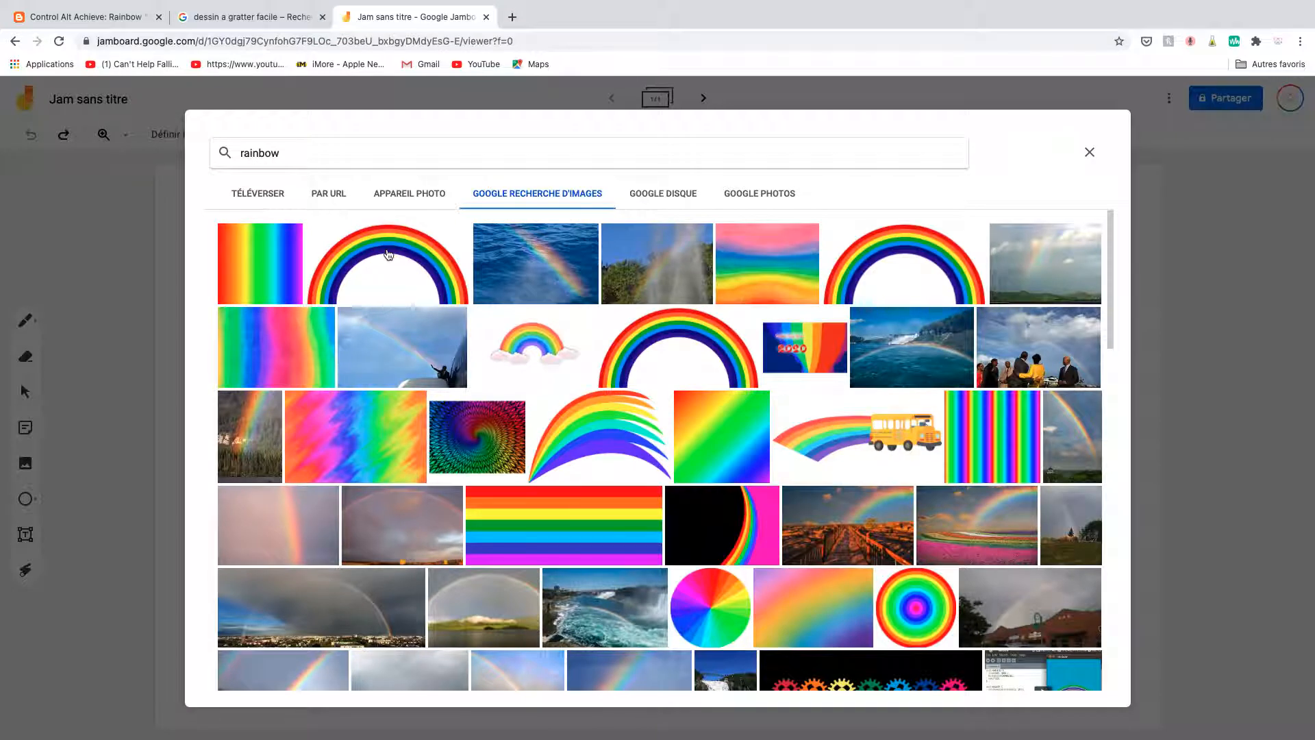
{"action": "scroll", "coordinate": [422, 354], "scroll_direction": "down", "scroll_amount": 1}
{"action": "scroll", "coordinate": [422, 354], "scroll_direction": "down", "scroll_amount": 5}
{"action": "scroll", "coordinate": [422, 354], "scroll_direction": "down", "scroll_amount": 1}
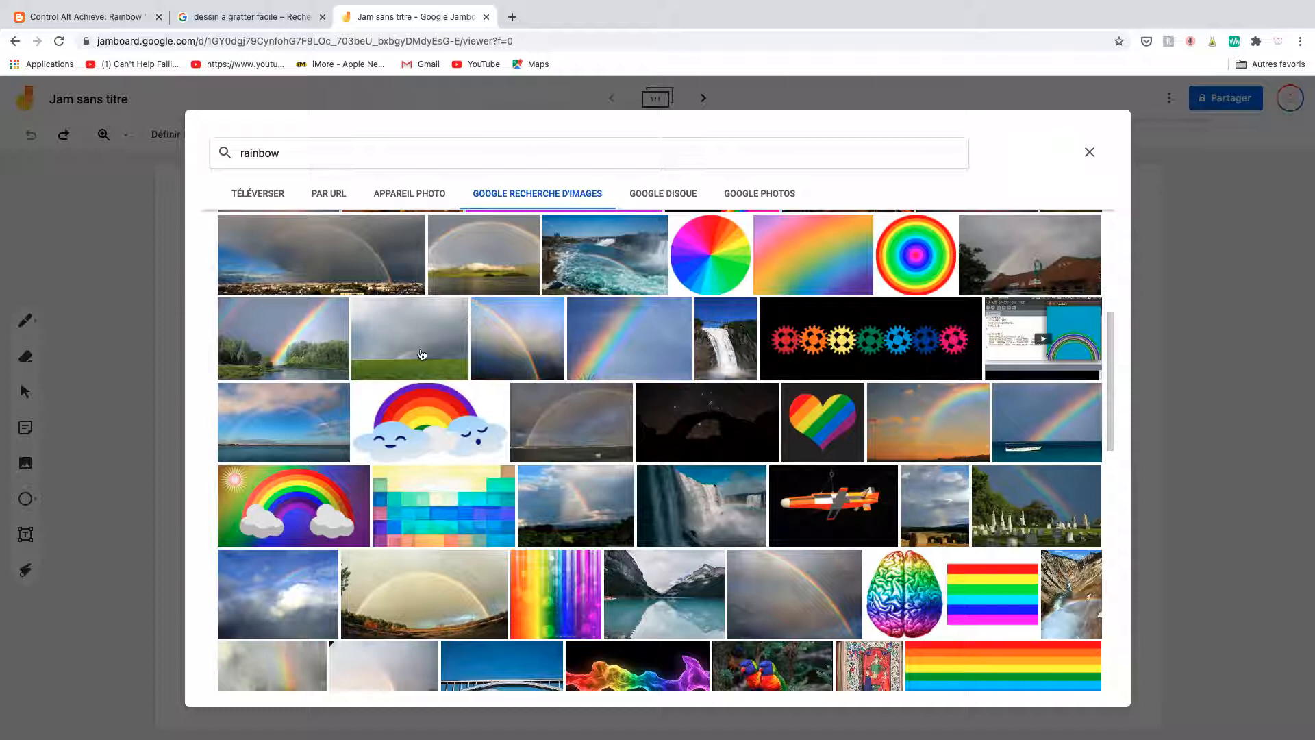
{"action": "scroll", "coordinate": [422, 354], "scroll_direction": "down", "scroll_amount": 1}
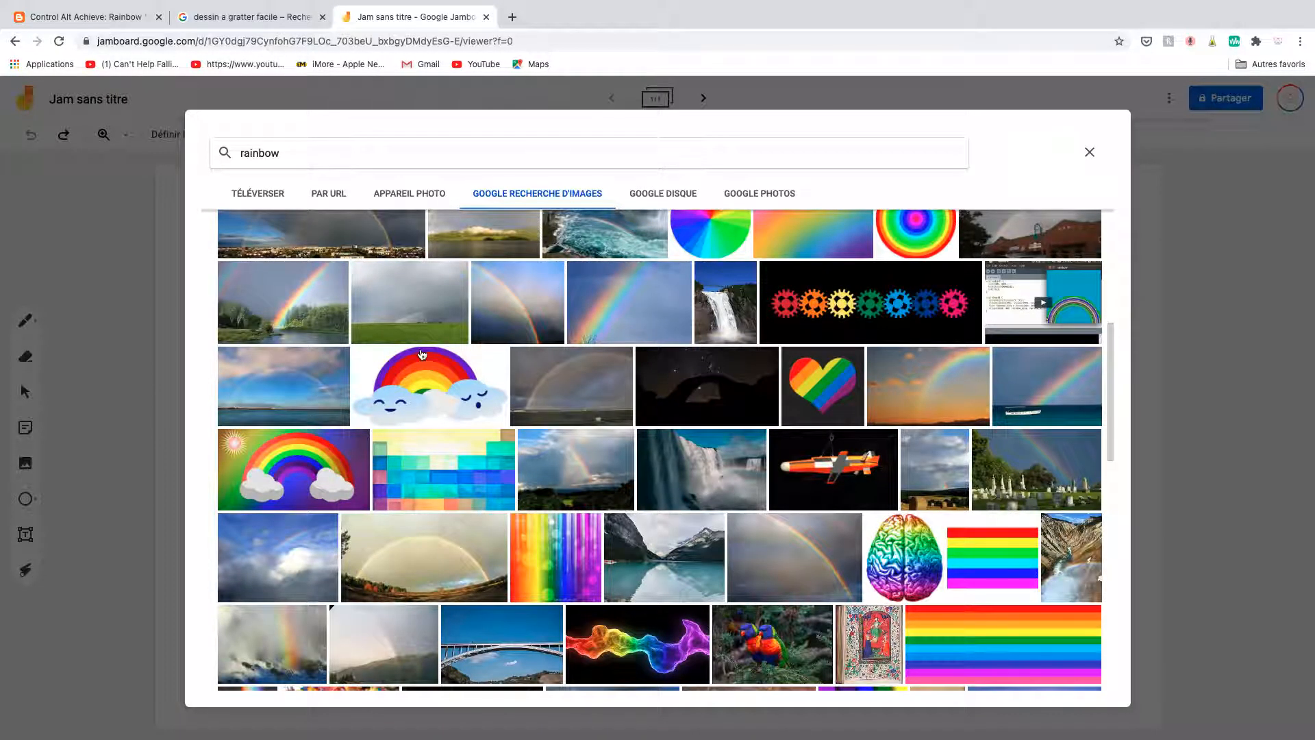
{"action": "scroll", "coordinate": [422, 354], "scroll_direction": "down", "scroll_amount": 2}
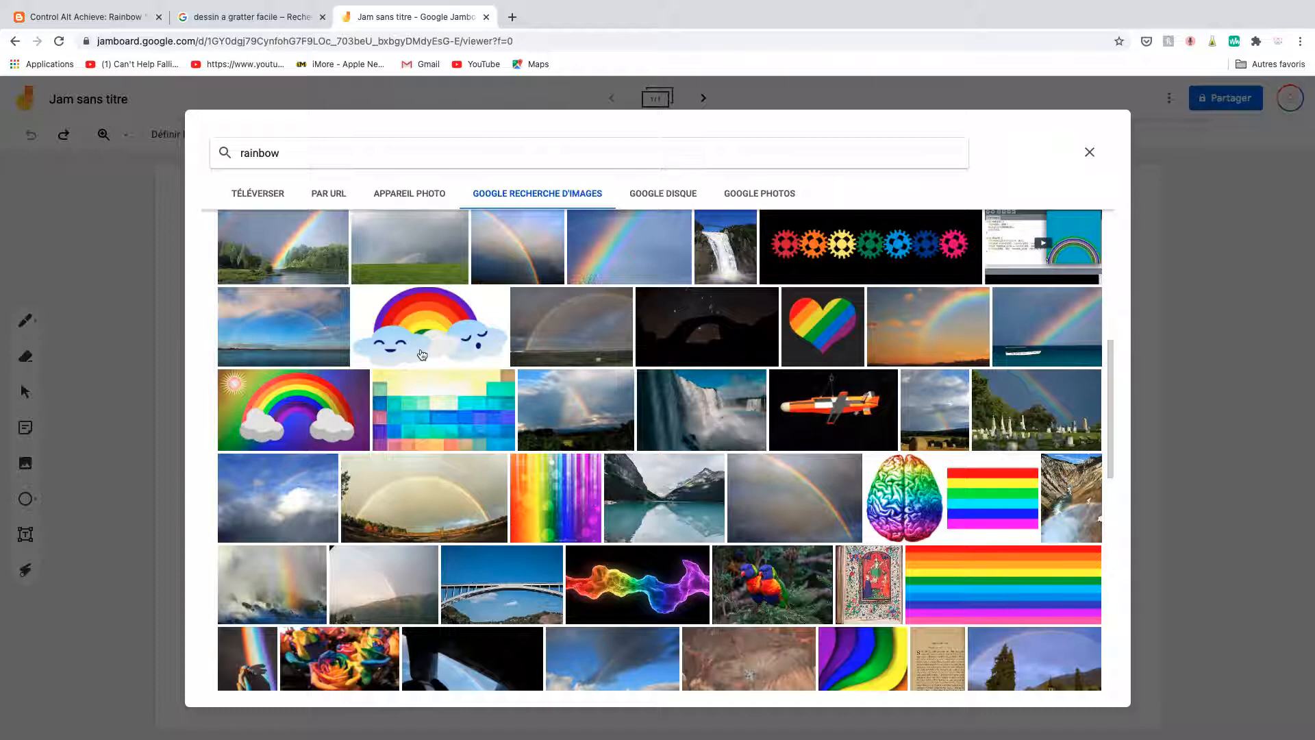
{"action": "scroll", "coordinate": [422, 354], "scroll_direction": "up", "scroll_amount": 7}
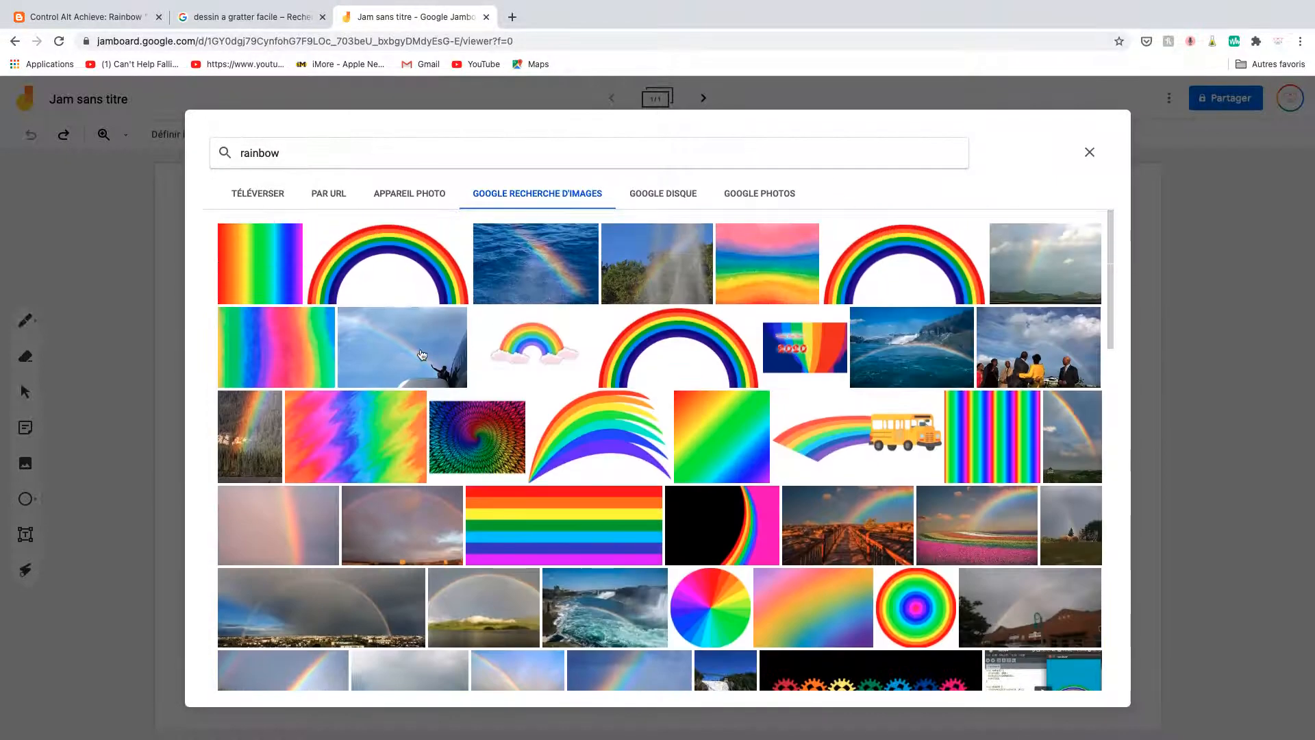
{"action": "left_click", "coordinate": [335, 440]}
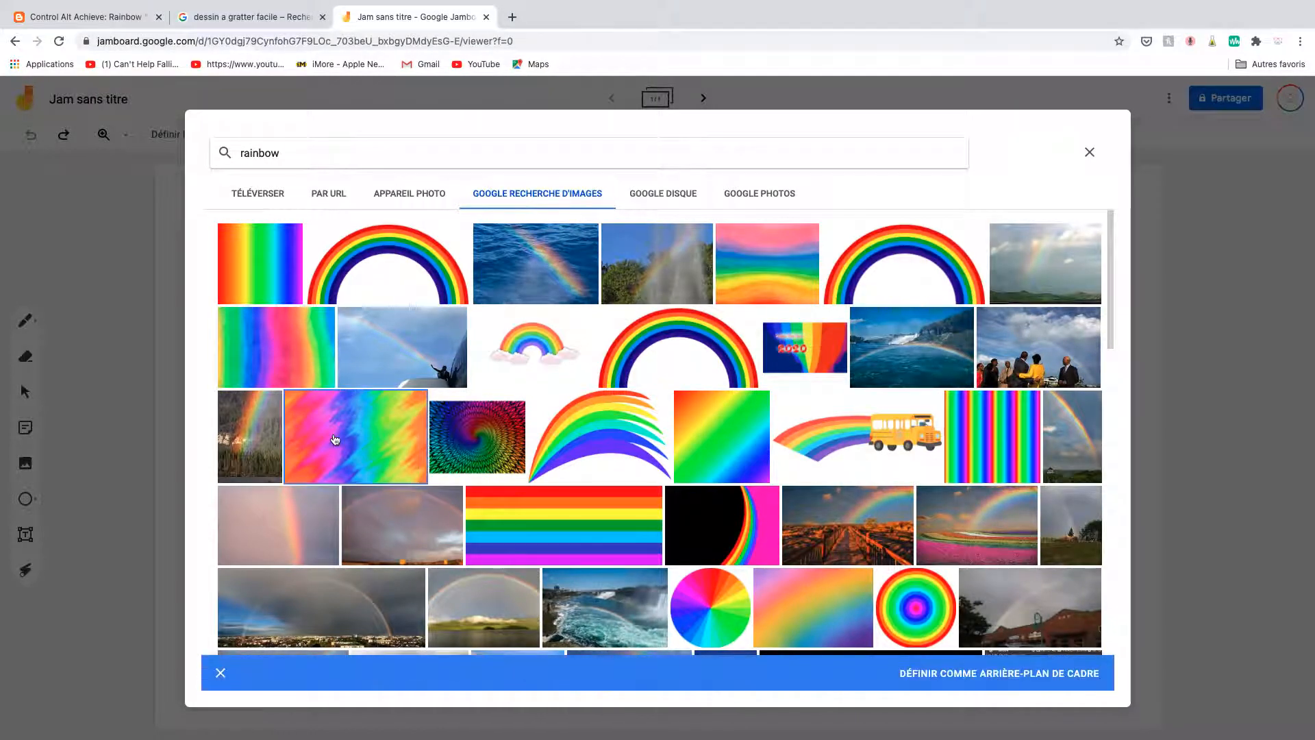
{"action": "left_click", "coordinate": [943, 673]}
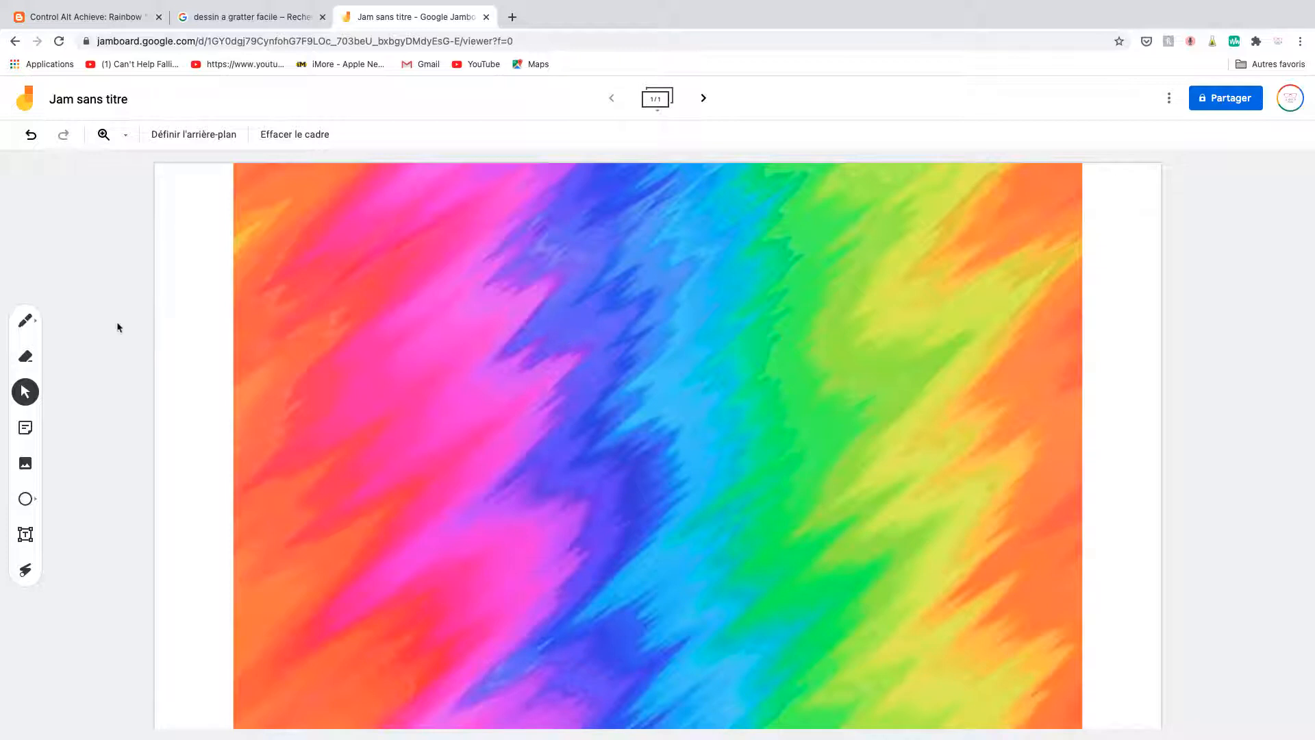
Draw a few white marker strokes over the upper-left part of the rainbow background.
{"action": "left_click", "coordinate": [28, 326]}
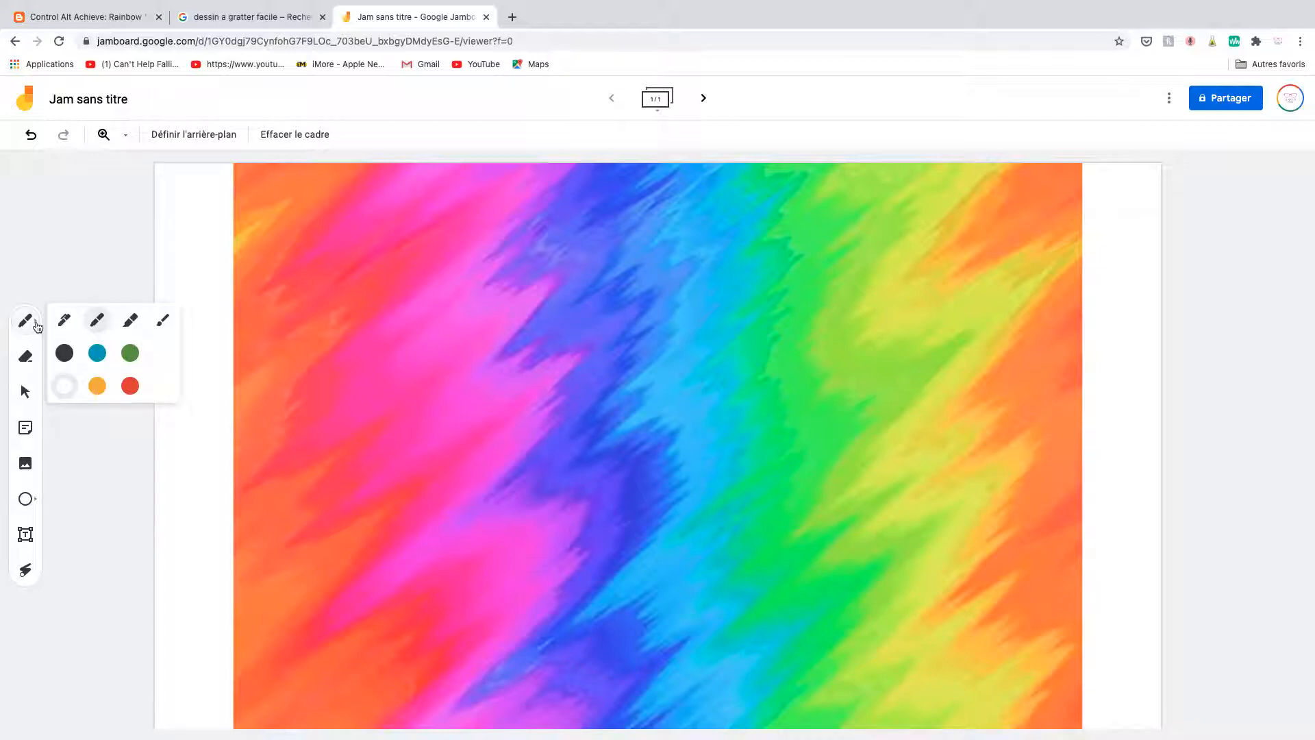
{"action": "left_click", "coordinate": [65, 321]}
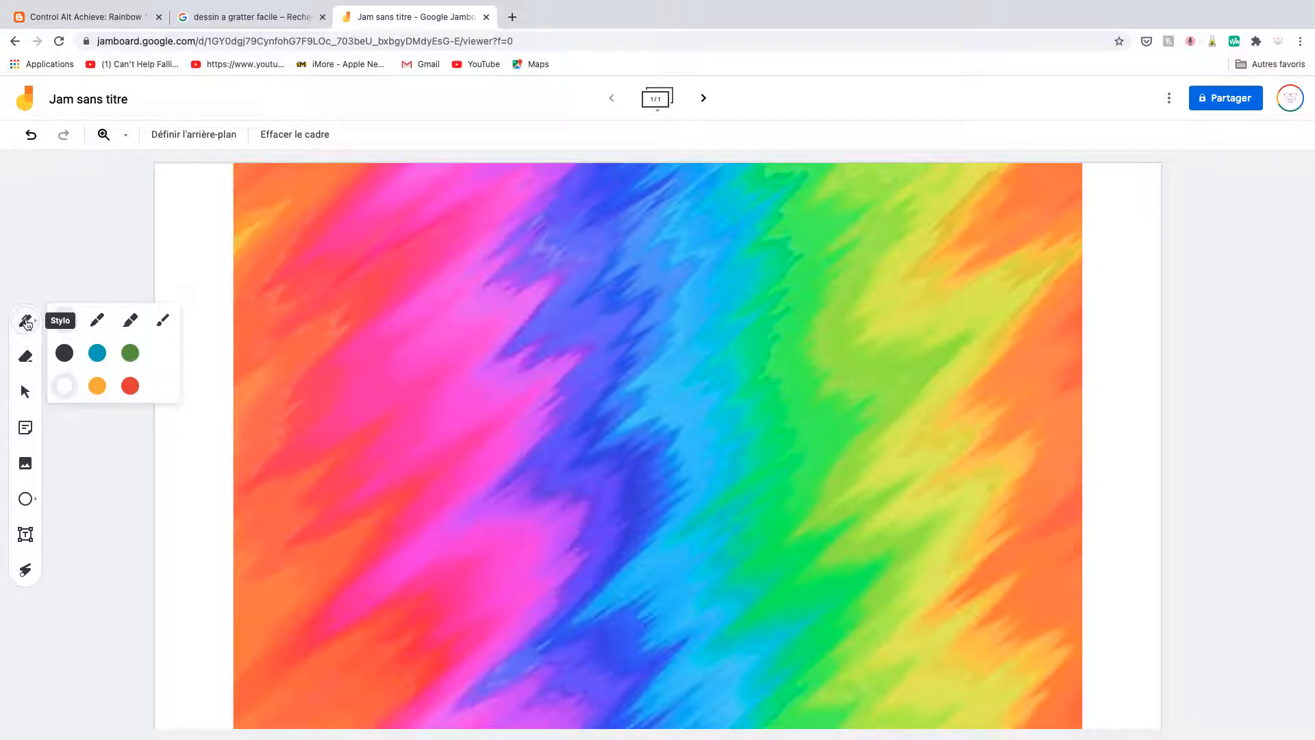
{"action": "left_click", "coordinate": [98, 321]}
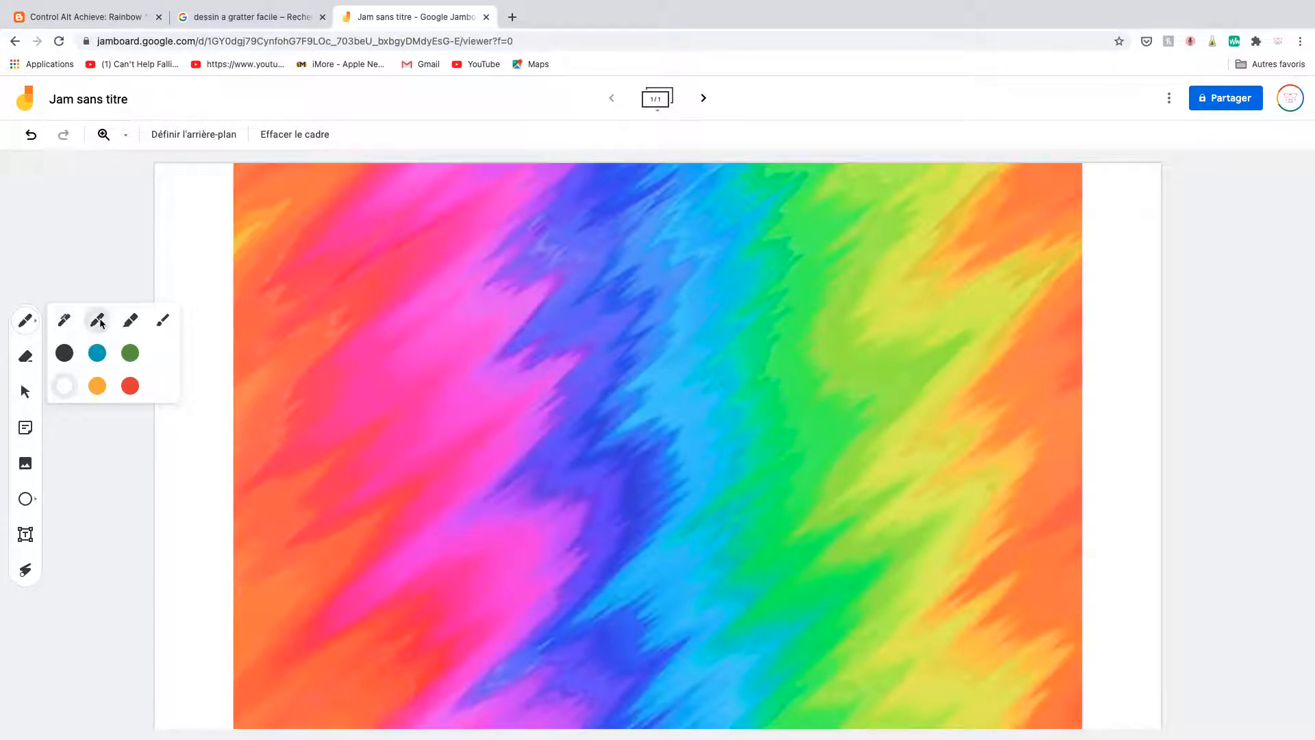
{"action": "left_click", "coordinate": [66, 386]}
{"action": "mouse_move", "coordinate": [234, 163]}
{"action": "left_mouse_down"}
{"action": "mouse_move", "coordinate": [282, 167]}
{"action": "mouse_move", "coordinate": [265, 162]}
{"action": "left_mouse_up"}
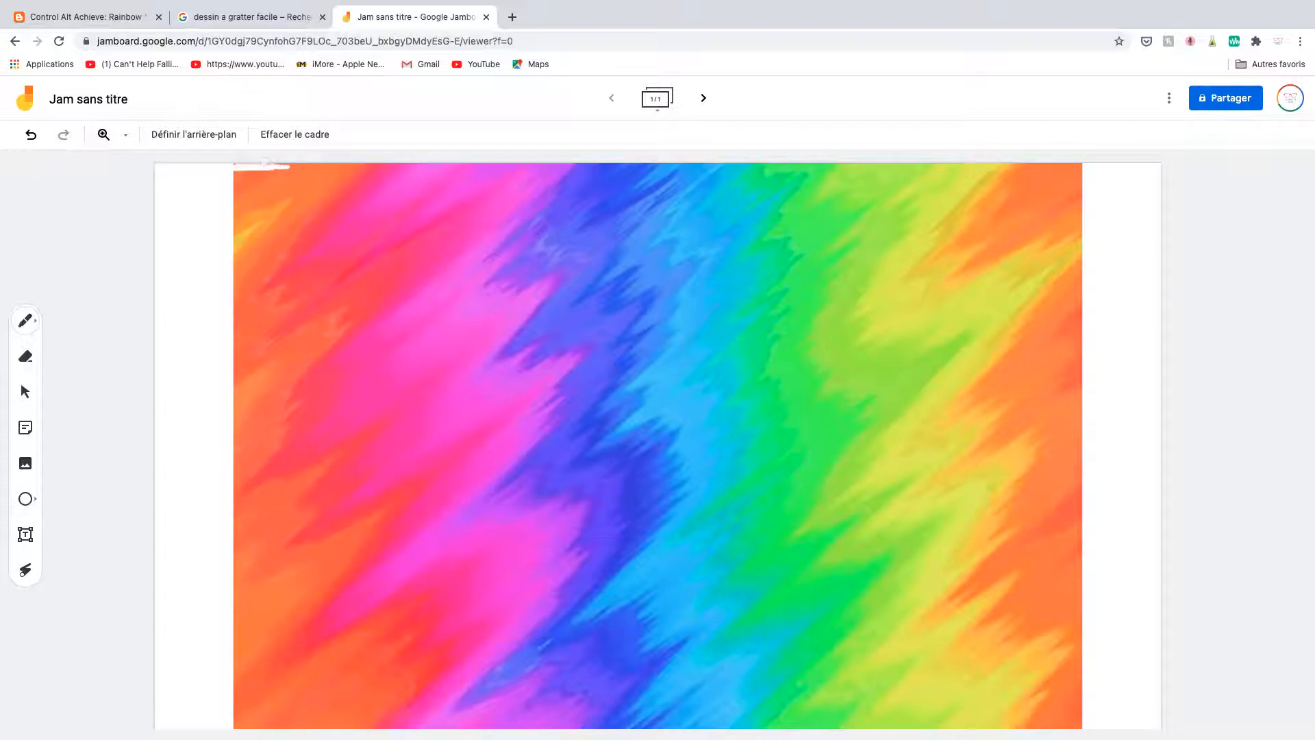
{"action": "left_click_drag", "start_coordinate": [288, 166], "coordinate": [310, 166]}
{"action": "mouse_move", "coordinate": [288, 179]}
{"action": "left_mouse_down"}
{"action": "mouse_move", "coordinate": [241, 206]}
{"action": "mouse_move", "coordinate": [379, 238]}
{"action": "left_mouse_up"}
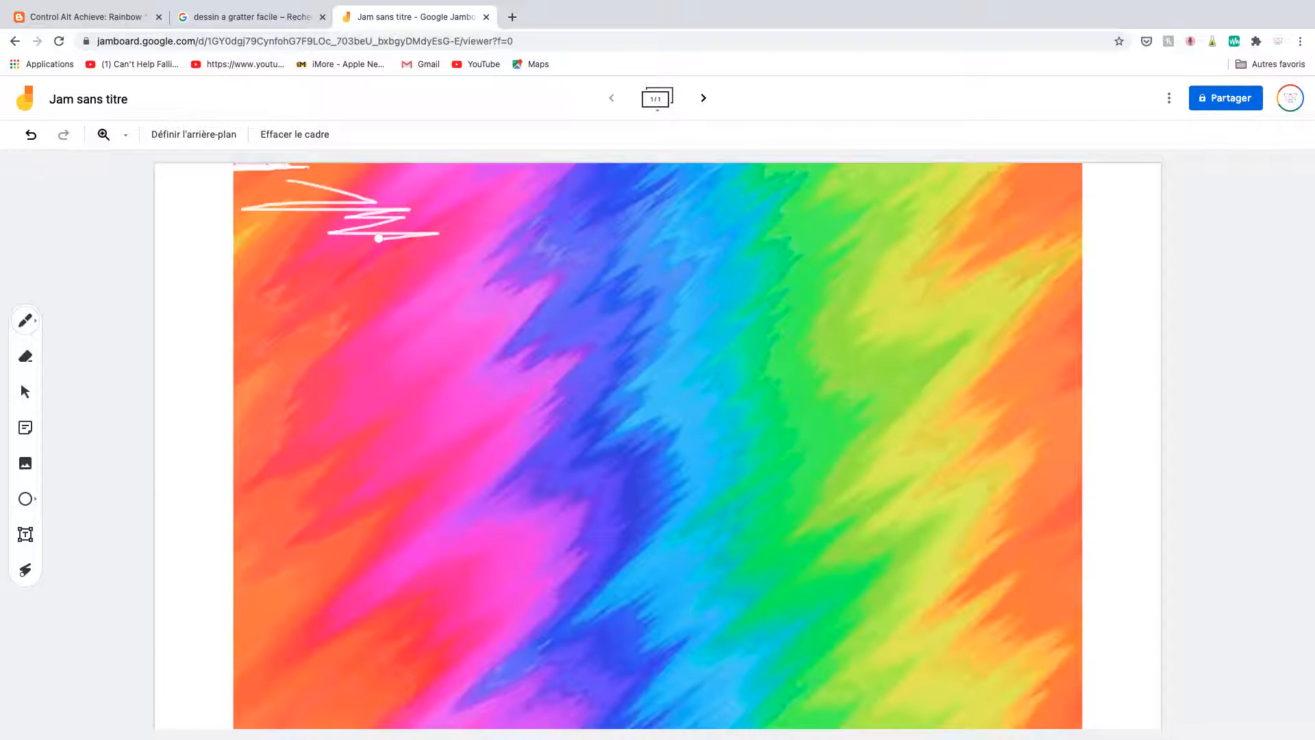
Undo the white marker strokes and the rainbow background.
{"action": "left_click", "coordinate": [33, 135]}
{"action": "left_click", "coordinate": [33, 135]}
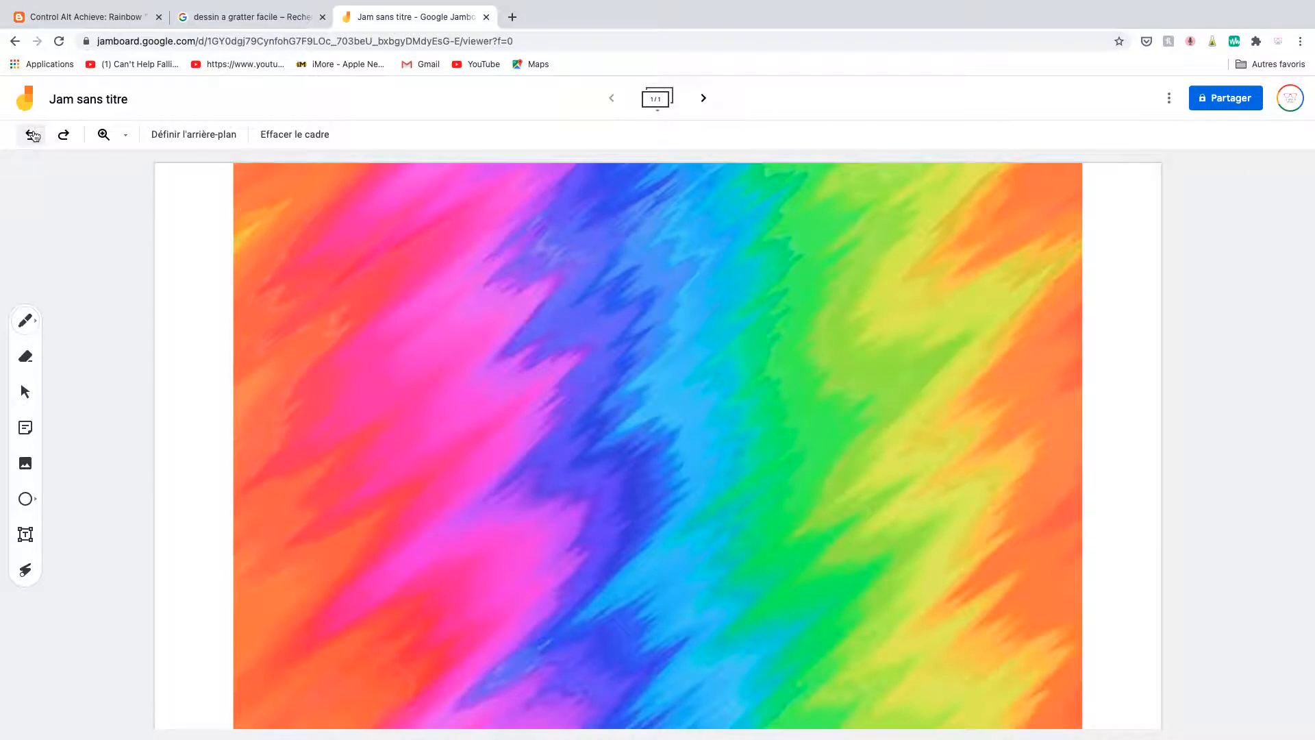
{"action": "left_click", "coordinate": [33, 135]}
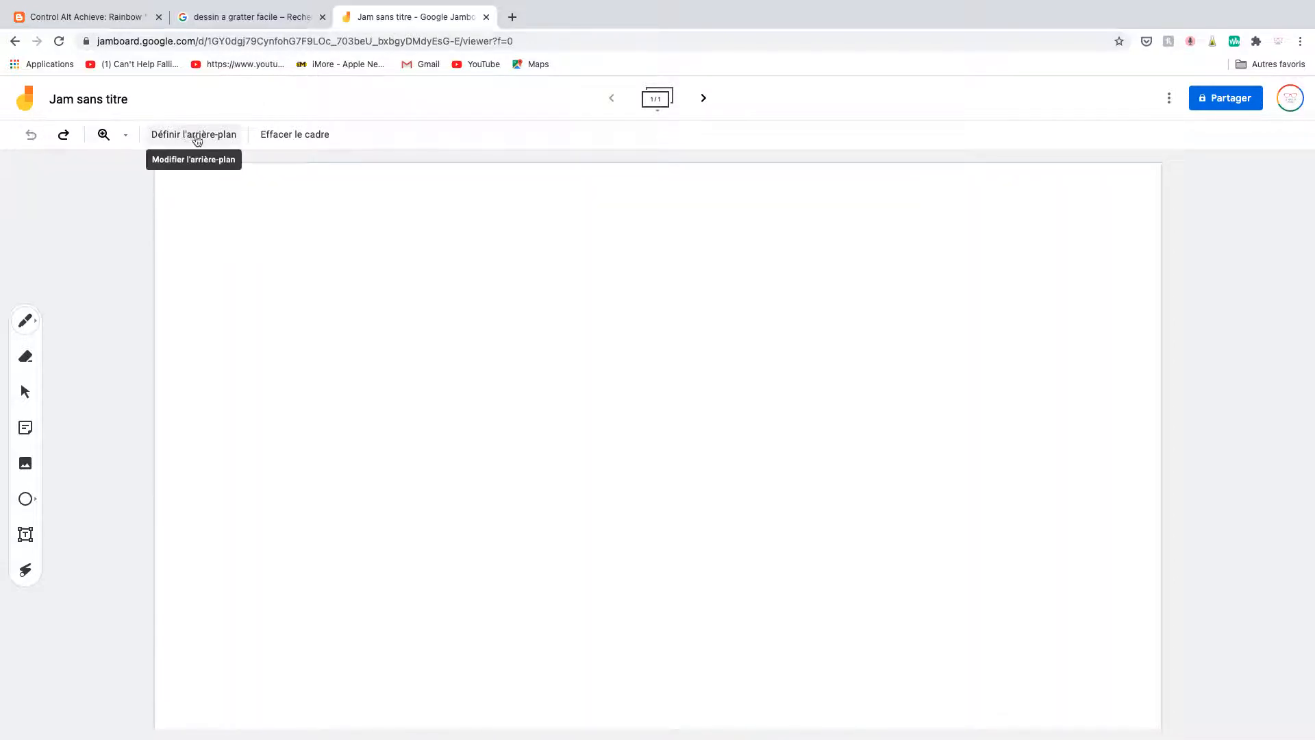
Insert the round teal speech-bubble picture from a Google image search for "chat" and move it to the frame's upper-right area.
{"action": "left_click", "coordinate": [24, 470]}
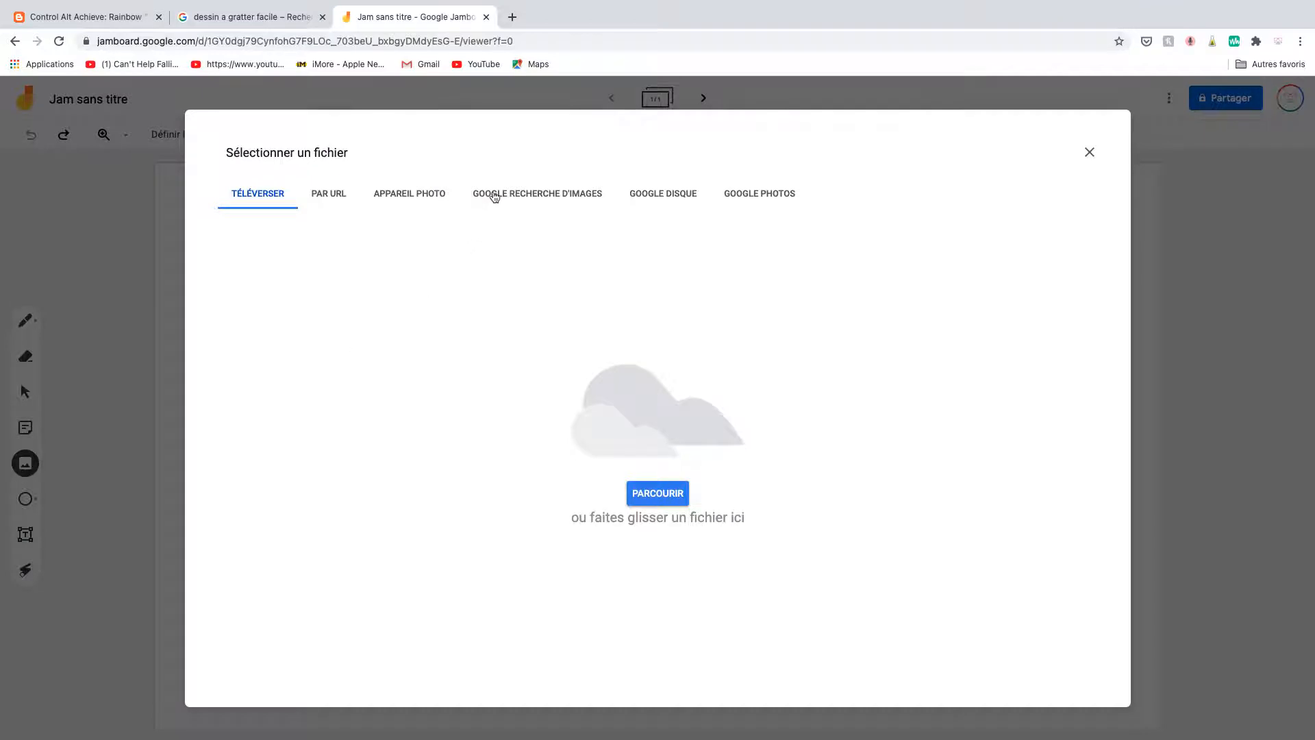
{"action": "left_click", "coordinate": [492, 197]}
{"action": "left_click", "coordinate": [483, 150]}
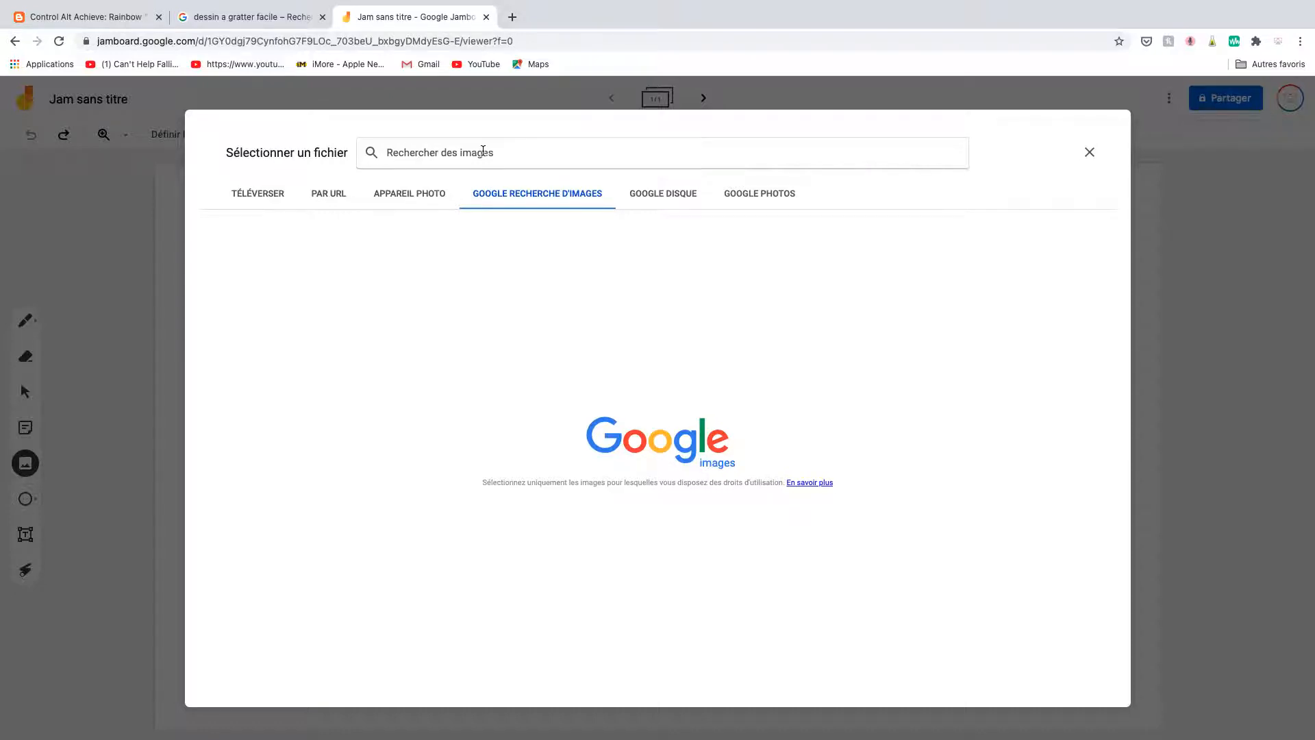
{"action": "type", "text": "chat"}
{"action": "key", "text": "Return"}
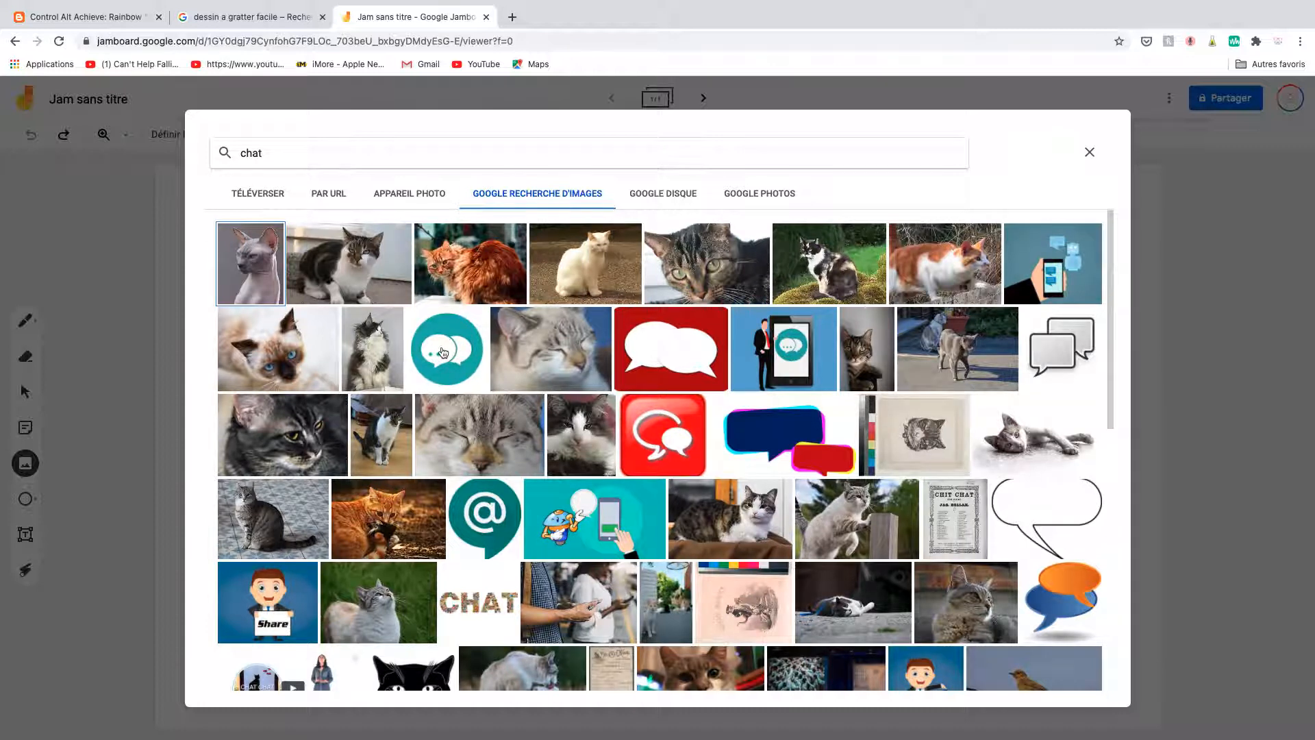
{"action": "left_click", "coordinate": [443, 353]}
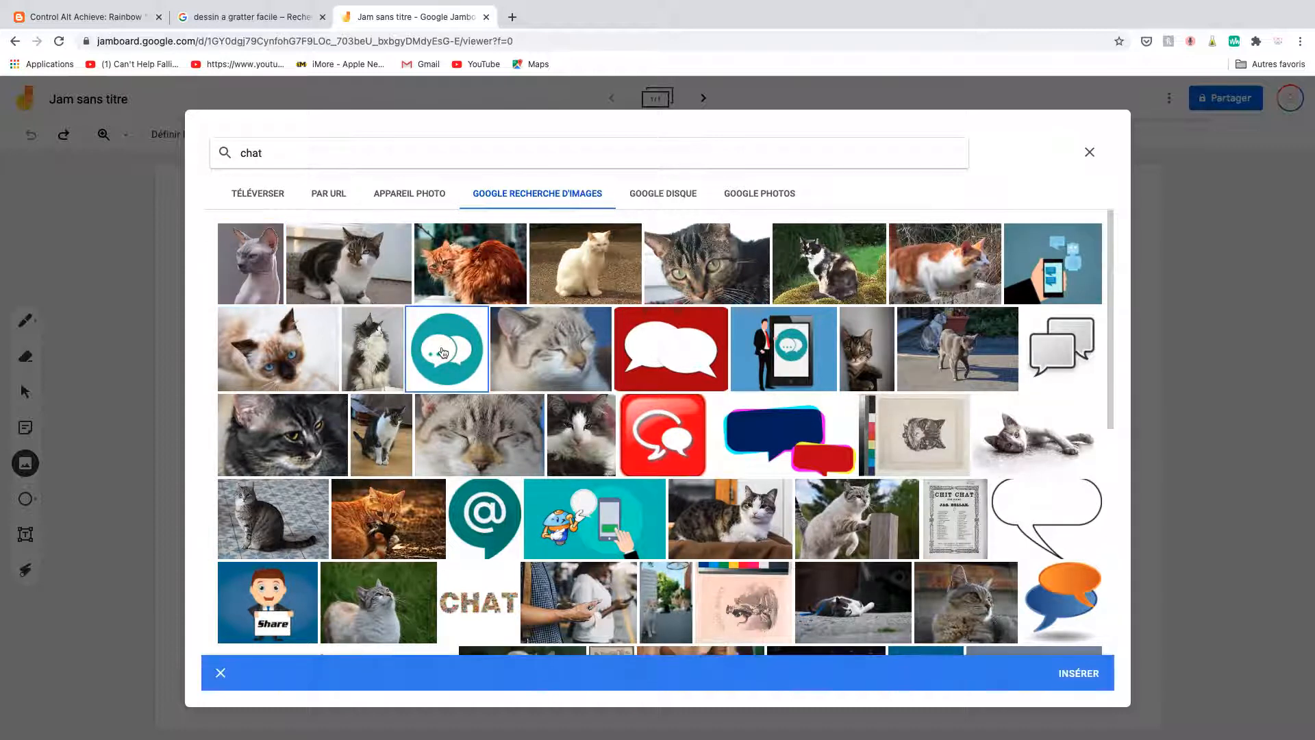
{"action": "left_click", "coordinate": [1065, 675]}
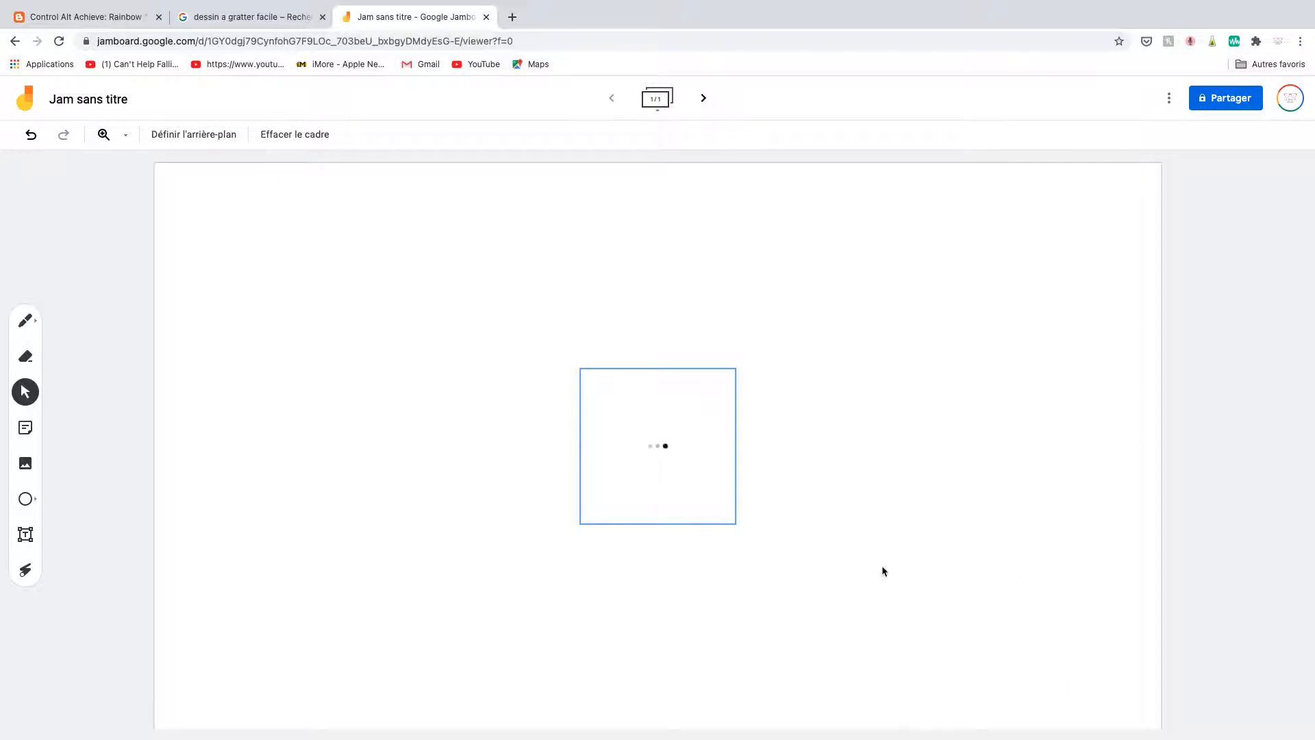
{"action": "left_click", "coordinate": [658, 466]}
{"action": "left_click_drag", "start_coordinate": [658, 467], "coordinate": [1018, 307]}
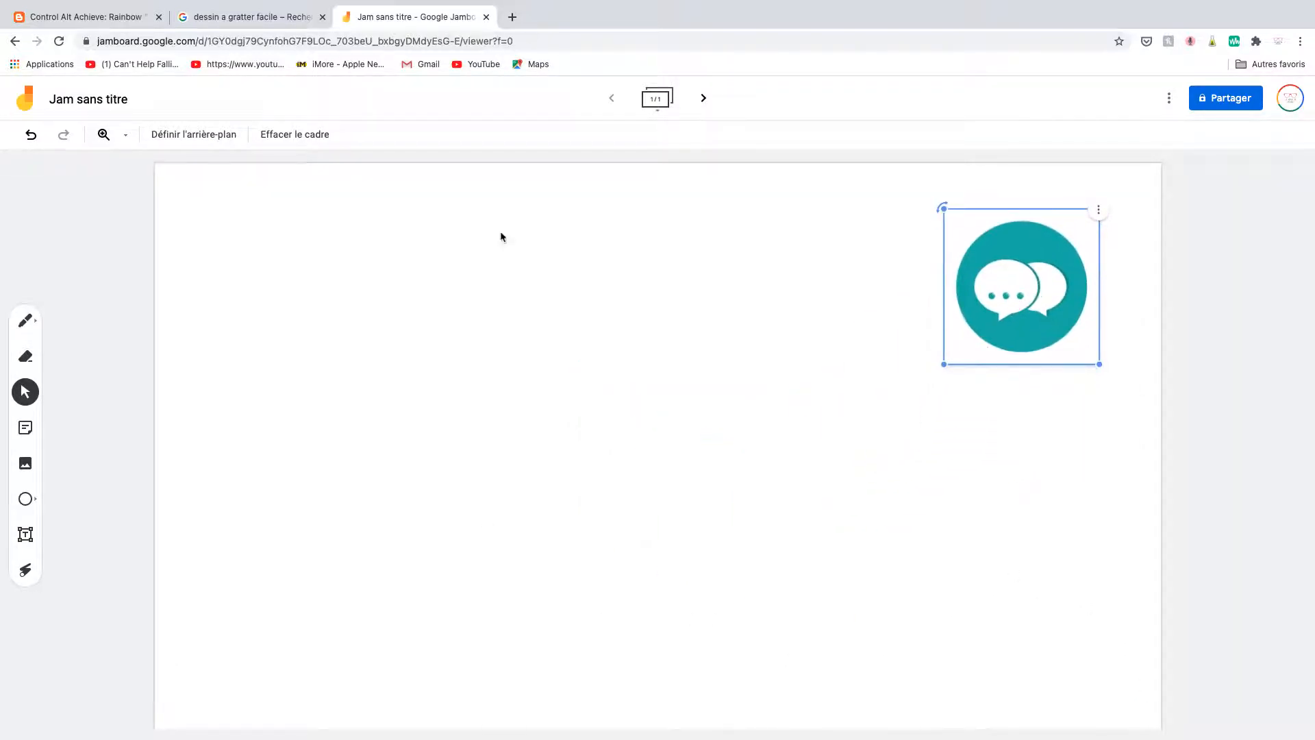
Scribble white marker strokes over the teal parts of the speech-bubble picture.
{"action": "left_click", "coordinate": [25, 322]}
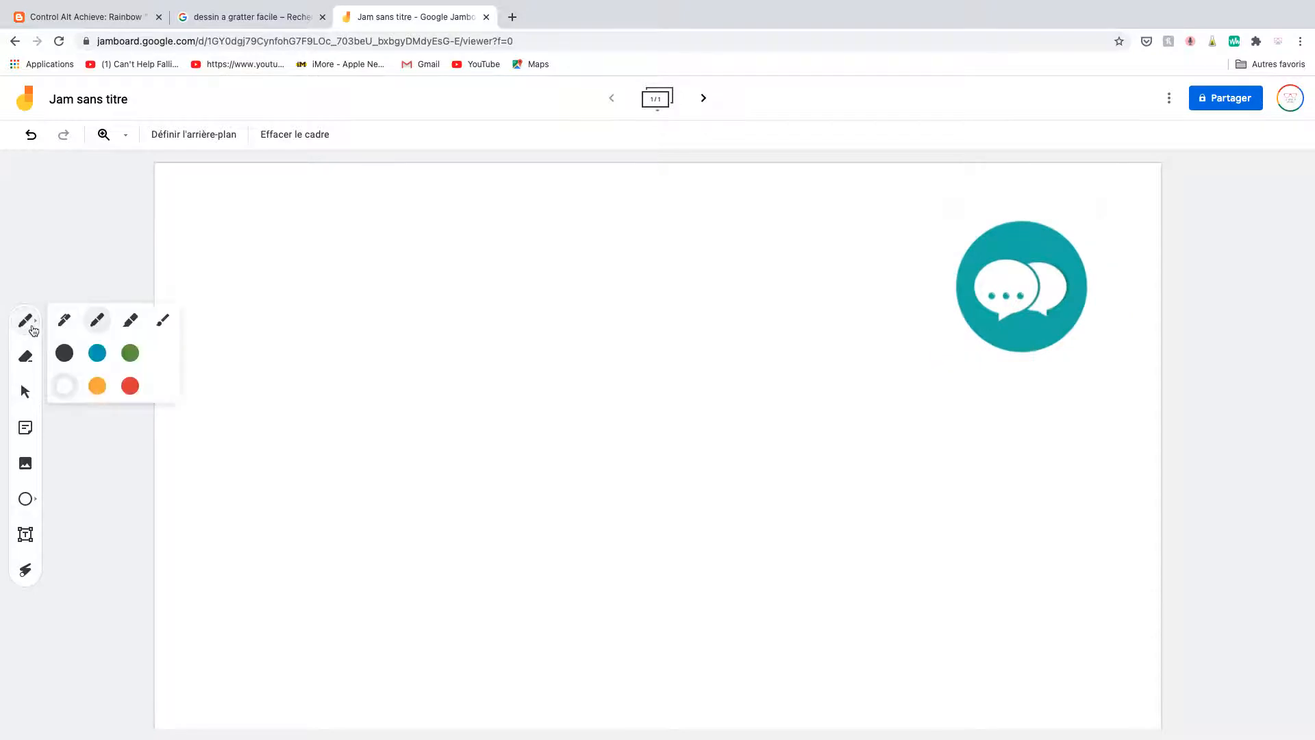
{"action": "left_click", "coordinate": [68, 385]}
{"action": "mouse_move", "coordinate": [996, 228]}
{"action": "left_mouse_down"}
{"action": "mouse_move", "coordinate": [1031, 226]}
{"action": "mouse_move", "coordinate": [970, 259]}
{"action": "mouse_move", "coordinate": [1066, 243]}
{"action": "mouse_move", "coordinate": [977, 259]}
{"action": "mouse_move", "coordinate": [1065, 240]}
{"action": "mouse_move", "coordinate": [974, 315]}
{"action": "mouse_move", "coordinate": [1062, 246]}
{"action": "mouse_move", "coordinate": [992, 322]}
{"action": "mouse_move", "coordinate": [1065, 267]}
{"action": "mouse_move", "coordinate": [1079, 274]}
{"action": "mouse_move", "coordinate": [1034, 329]}
{"action": "mouse_move", "coordinate": [1078, 311]}
{"action": "left_mouse_up"}
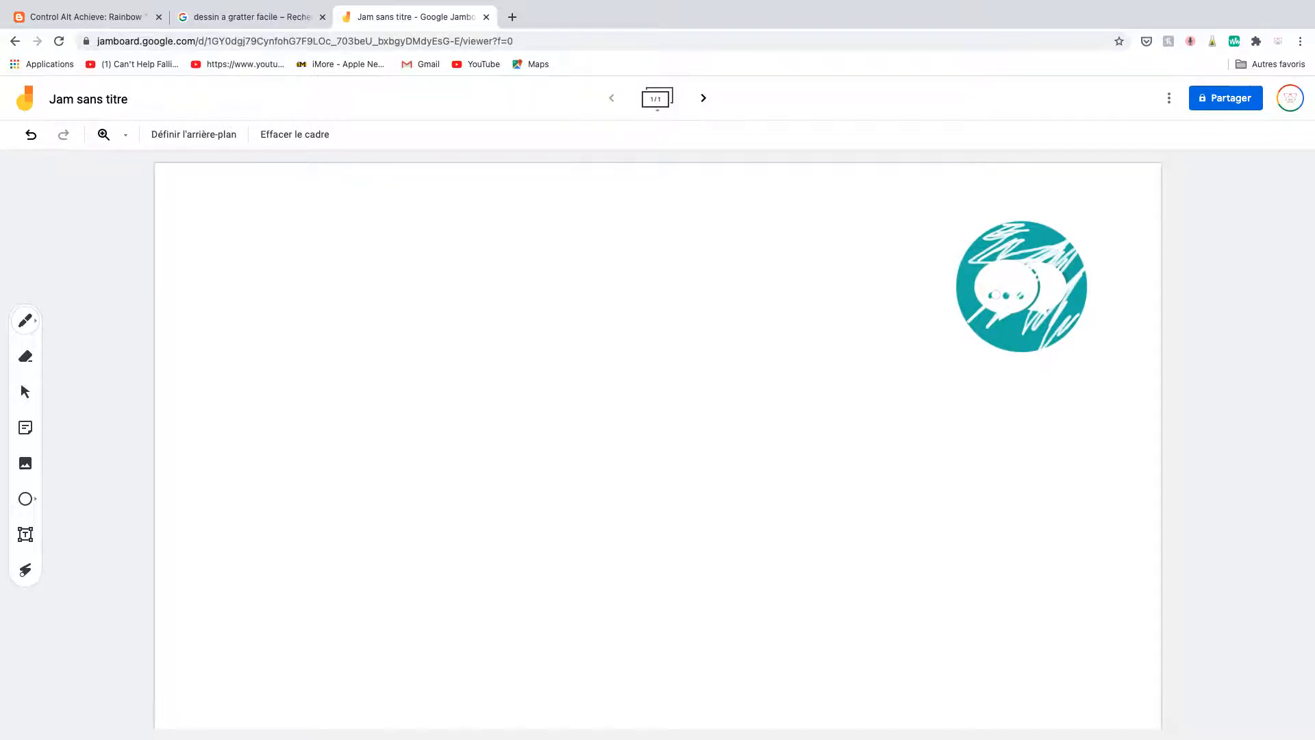
Create a personal copy of Rainbow Drawing Template #1 from the template links on the Control Alt Achieve page.
{"action": "left_click", "coordinate": [89, 20]}
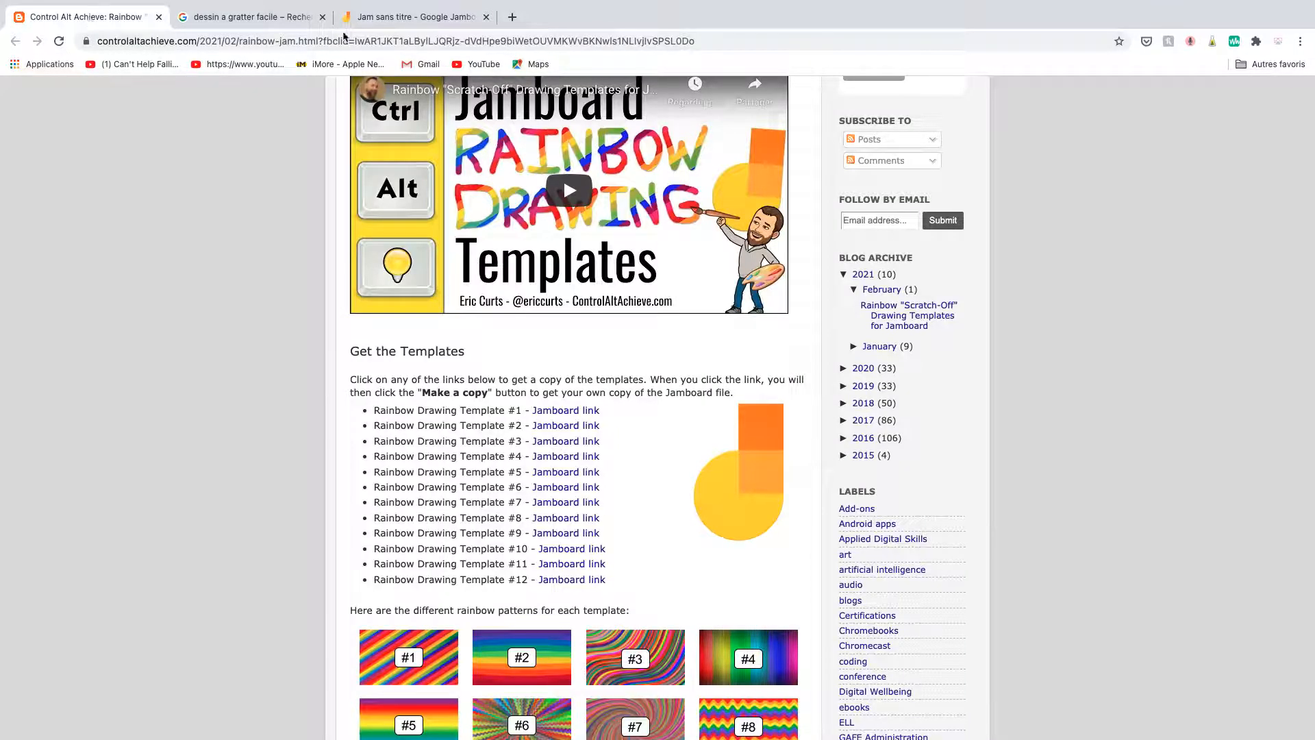
{"action": "scroll", "coordinate": [662, 478], "scroll_direction": "down", "scroll_amount": 2}
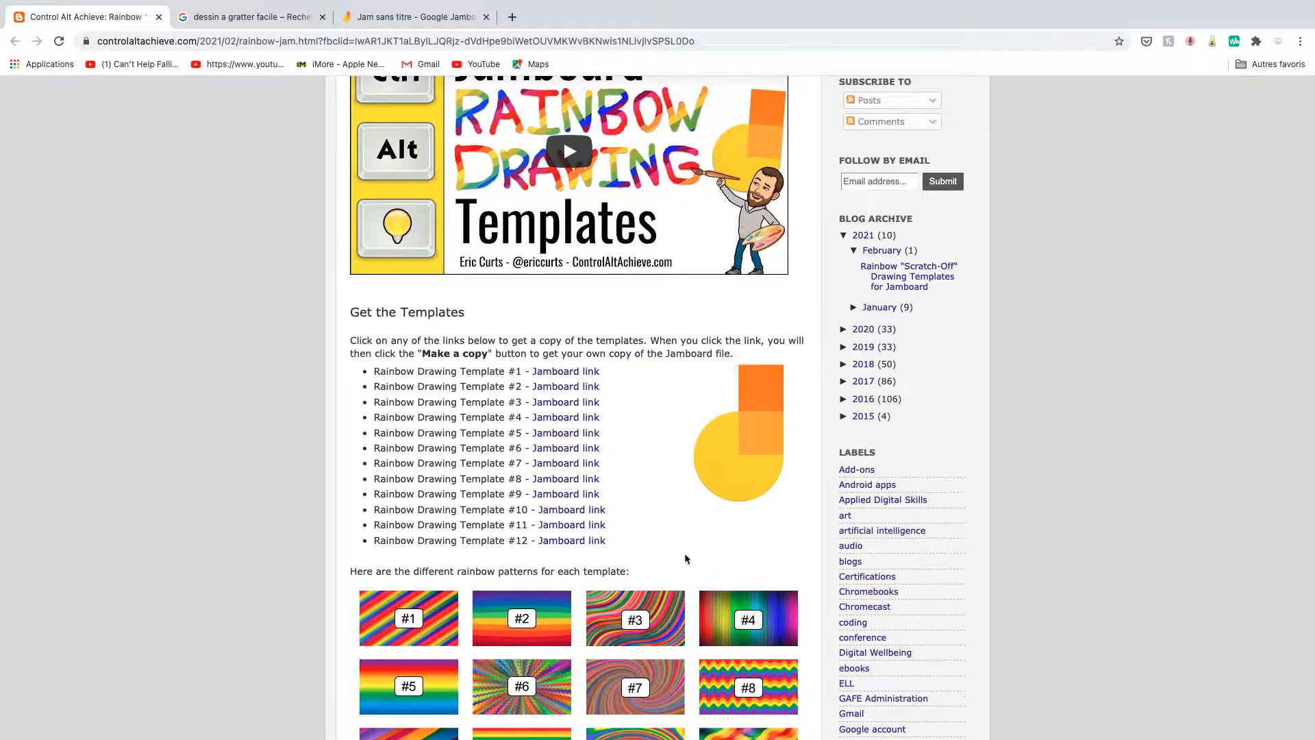
{"action": "scroll", "coordinate": [685, 552], "scroll_direction": "down", "scroll_amount": 5}
{"action": "scroll", "coordinate": [686, 561], "scroll_direction": "down", "scroll_amount": 1}
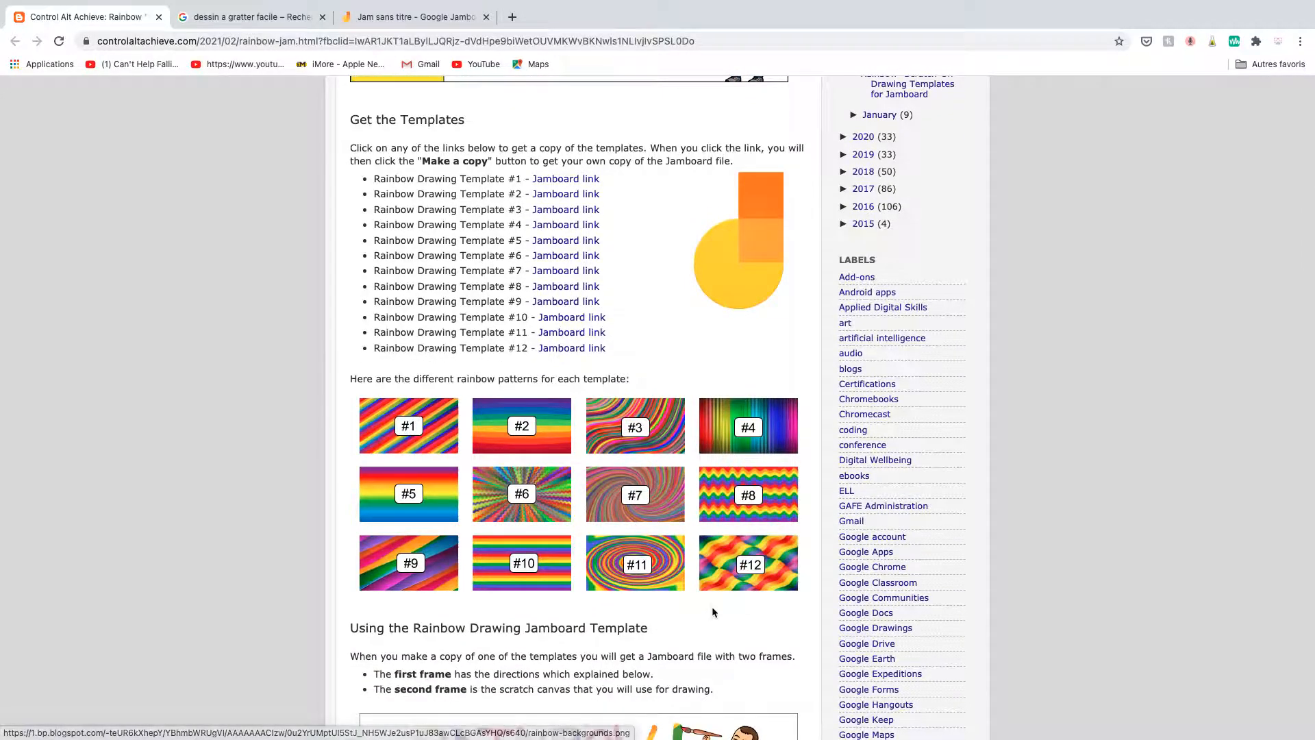
{"action": "scroll", "coordinate": [713, 612], "scroll_direction": "down", "scroll_amount": 1}
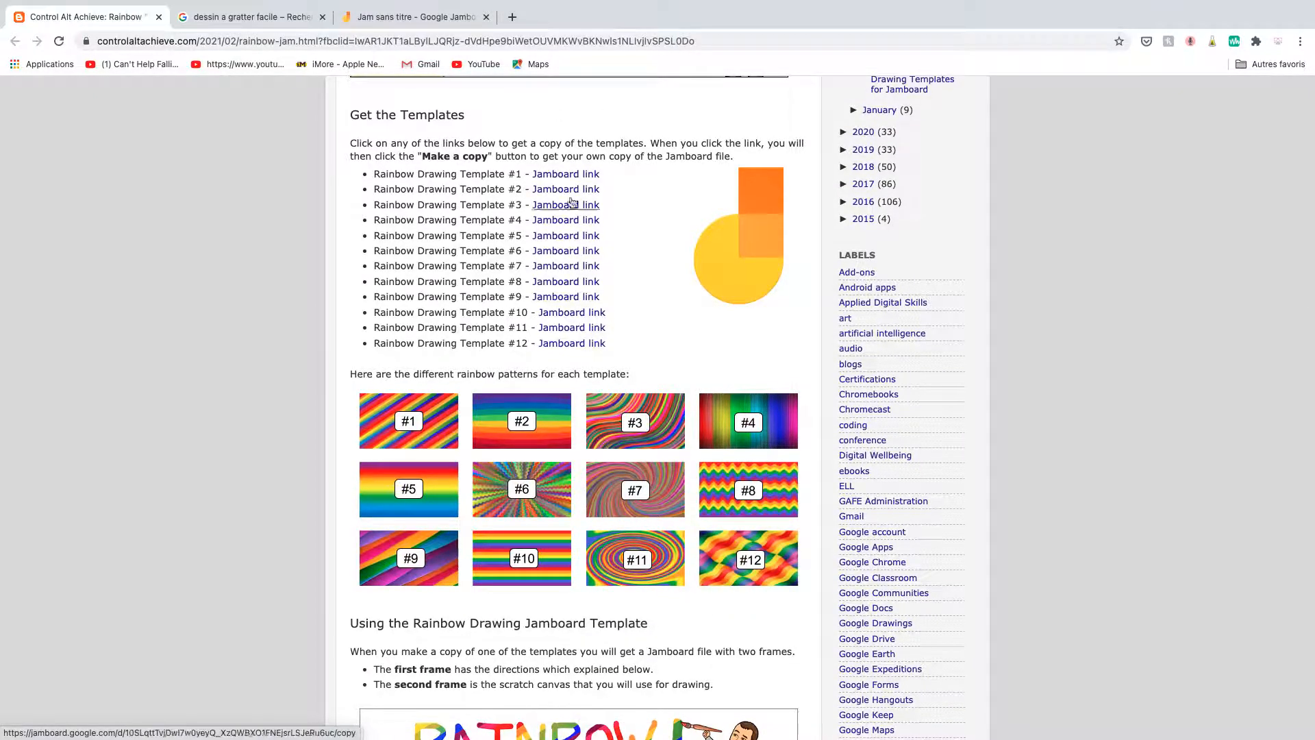
{"action": "left_click", "coordinate": [567, 175]}
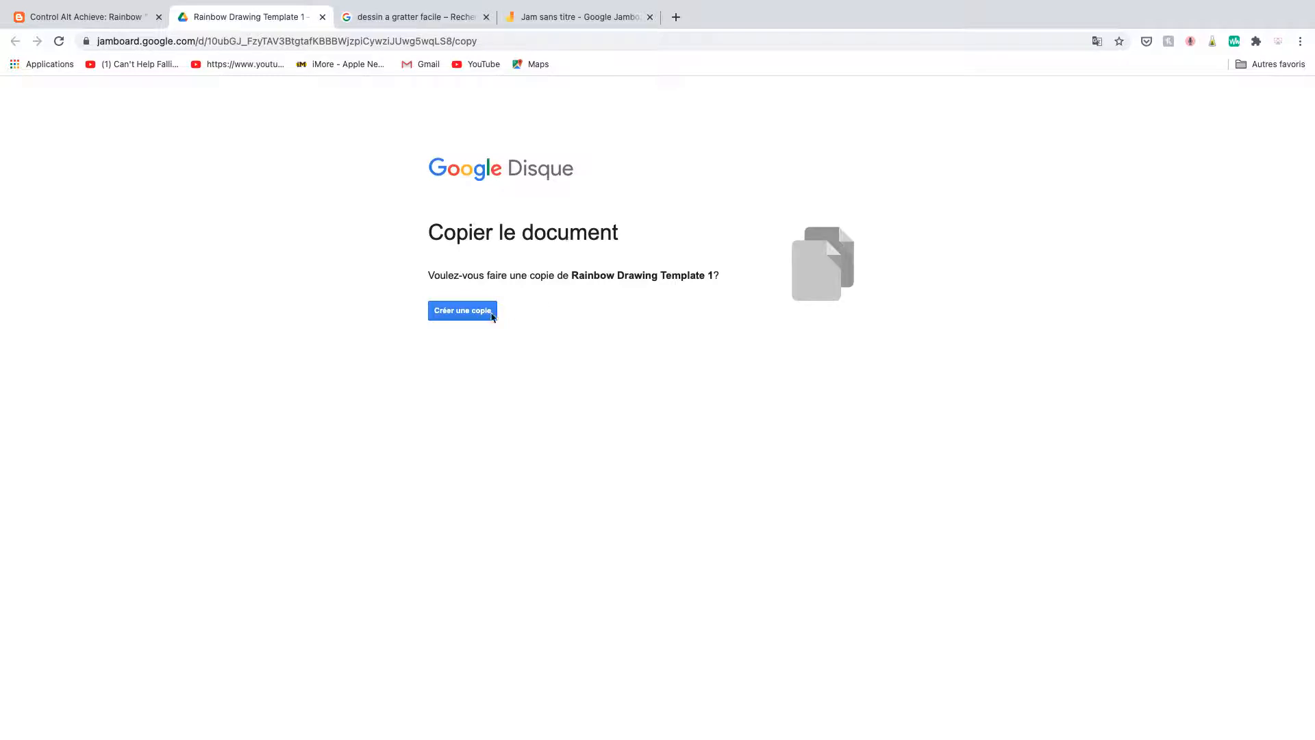
{"action": "left_click", "coordinate": [470, 318]}
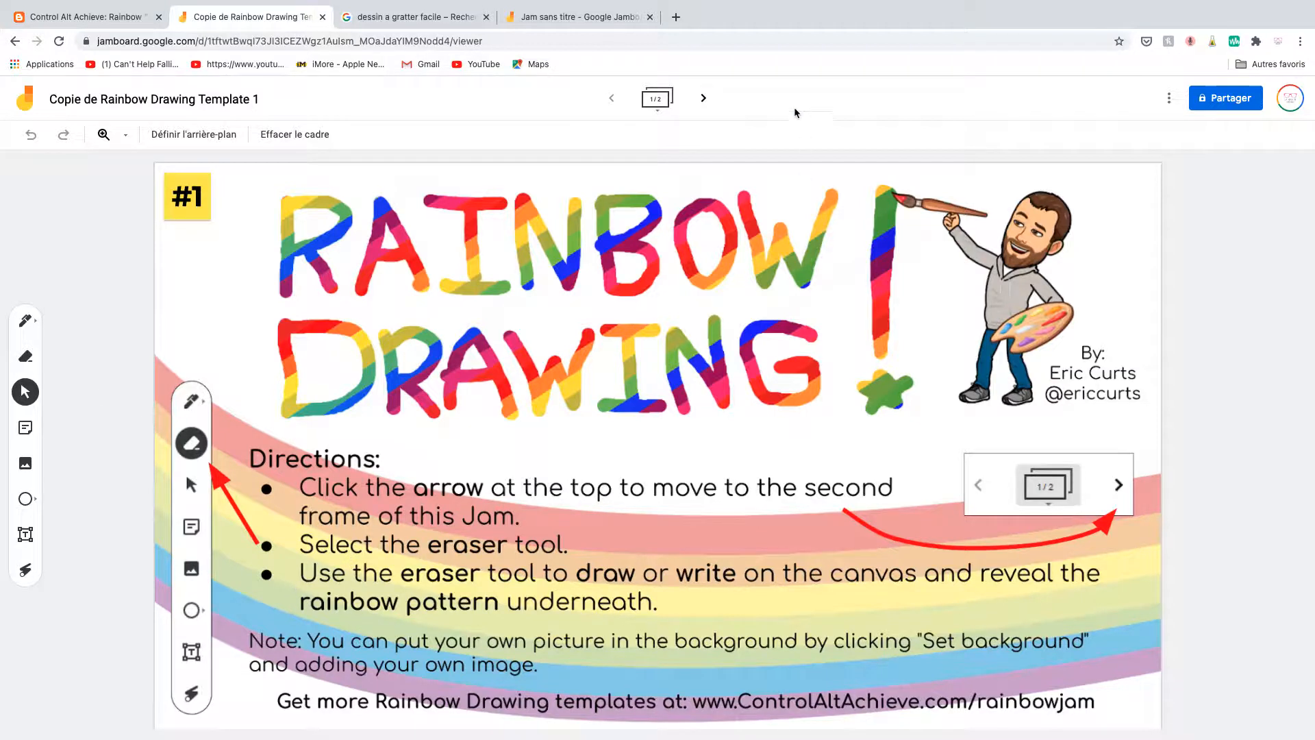
On the template's second frame, erase a smiley face in the upper-left area and a scribbled patch in the upper-right corner with the Eraser.
{"action": "left_click", "coordinate": [703, 99]}
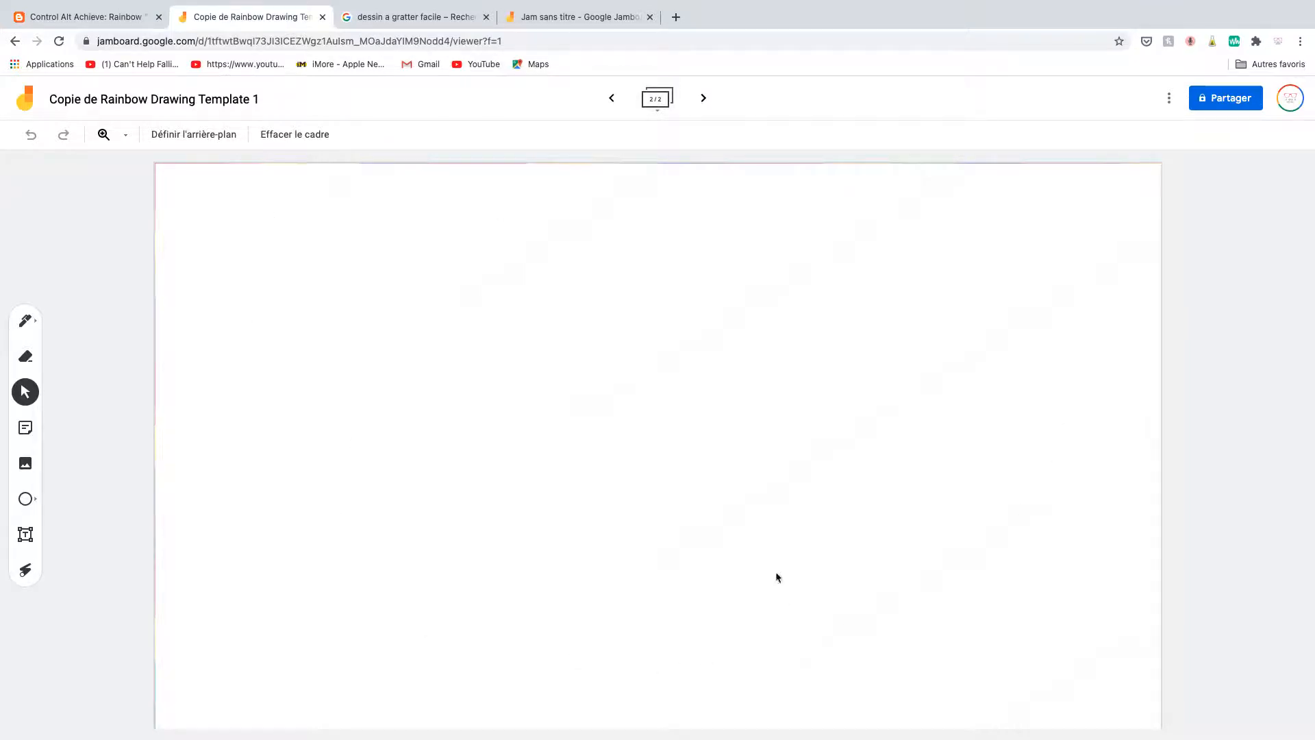
{"action": "left_click", "coordinate": [26, 358]}
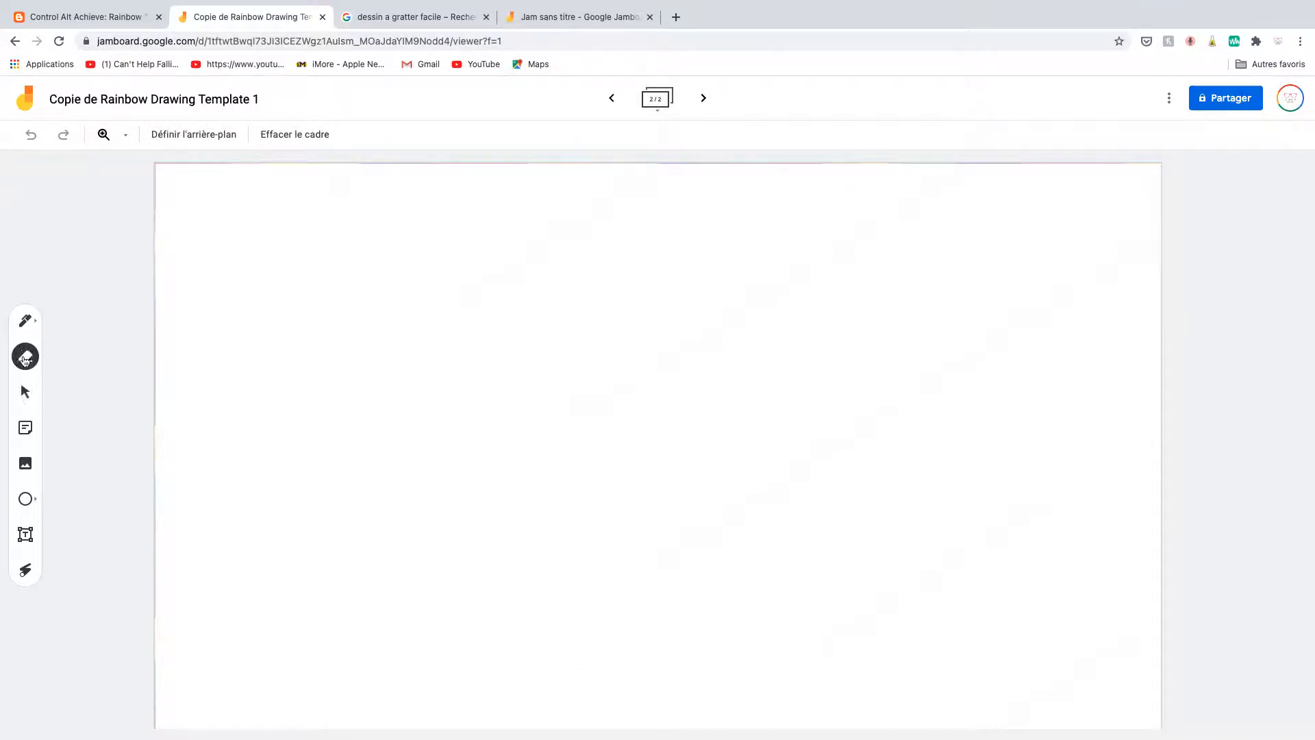
{"action": "left_click_drag", "start_coordinate": [245, 274], "coordinate": [248, 320]}
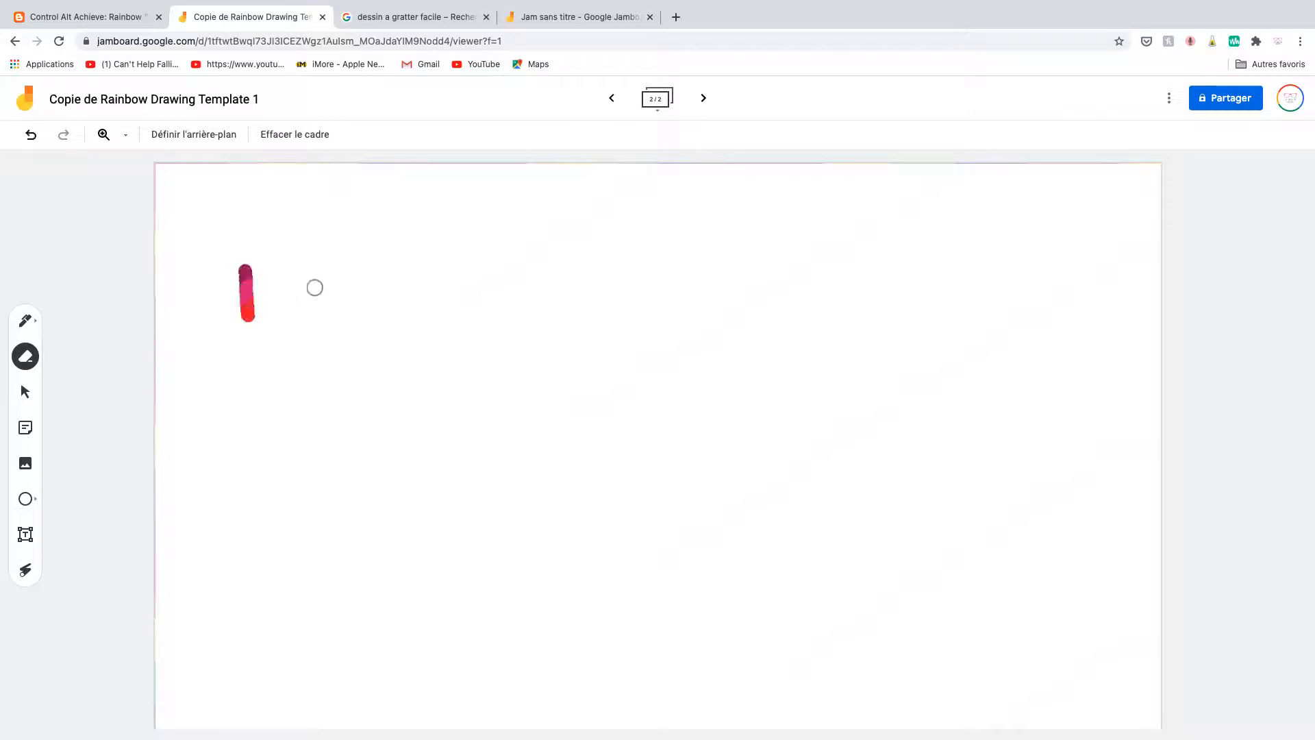
{"action": "left_click_drag", "start_coordinate": [333, 260], "coordinate": [334, 312]}
{"action": "mouse_move", "coordinate": [198, 311]}
{"action": "left_mouse_down"}
{"action": "mouse_move", "coordinate": [305, 402]}
{"action": "mouse_move", "coordinate": [402, 345]}
{"action": "mouse_move", "coordinate": [404, 326]}
{"action": "left_mouse_up"}
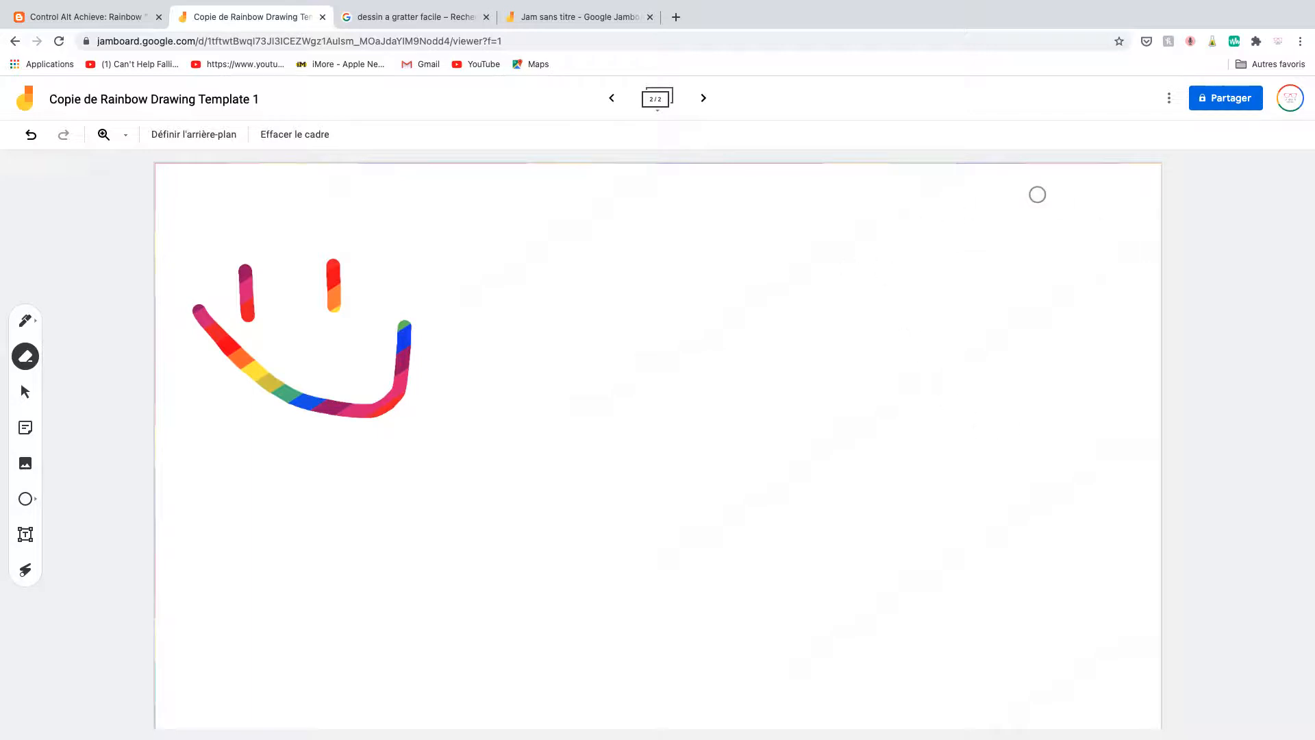
{"action": "mouse_move", "coordinate": [1020, 227]}
{"action": "left_mouse_down"}
{"action": "mouse_move", "coordinate": [1021, 243]}
{"action": "mouse_move", "coordinate": [1062, 230]}
{"action": "mouse_move", "coordinate": [1031, 255]}
{"action": "mouse_move", "coordinate": [1044, 254]}
{"action": "mouse_move", "coordinate": [1082, 214]}
{"action": "mouse_move", "coordinate": [1058, 271]}
{"action": "mouse_move", "coordinate": [1084, 226]}
{"action": "mouse_move", "coordinate": [1014, 280]}
{"action": "mouse_move", "coordinate": [1054, 277]}
{"action": "mouse_move", "coordinate": [1107, 231]}
{"action": "mouse_move", "coordinate": [1133, 233]}
{"action": "mouse_move", "coordinate": [1071, 285]}
{"action": "mouse_move", "coordinate": [1085, 272]}
{"action": "left_mouse_up"}
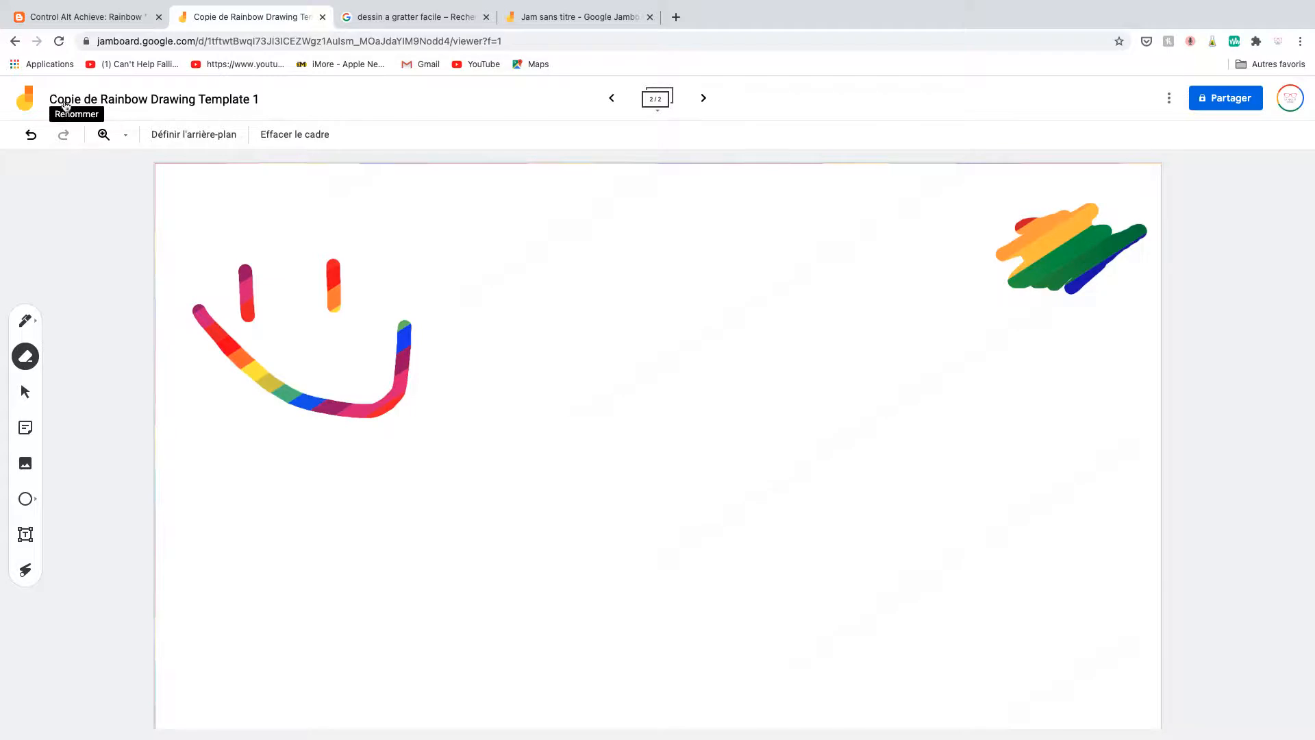
Duplicate the second frame, which holds the smiley drawing, from the frame overview.
{"action": "left_click", "coordinate": [612, 98]}
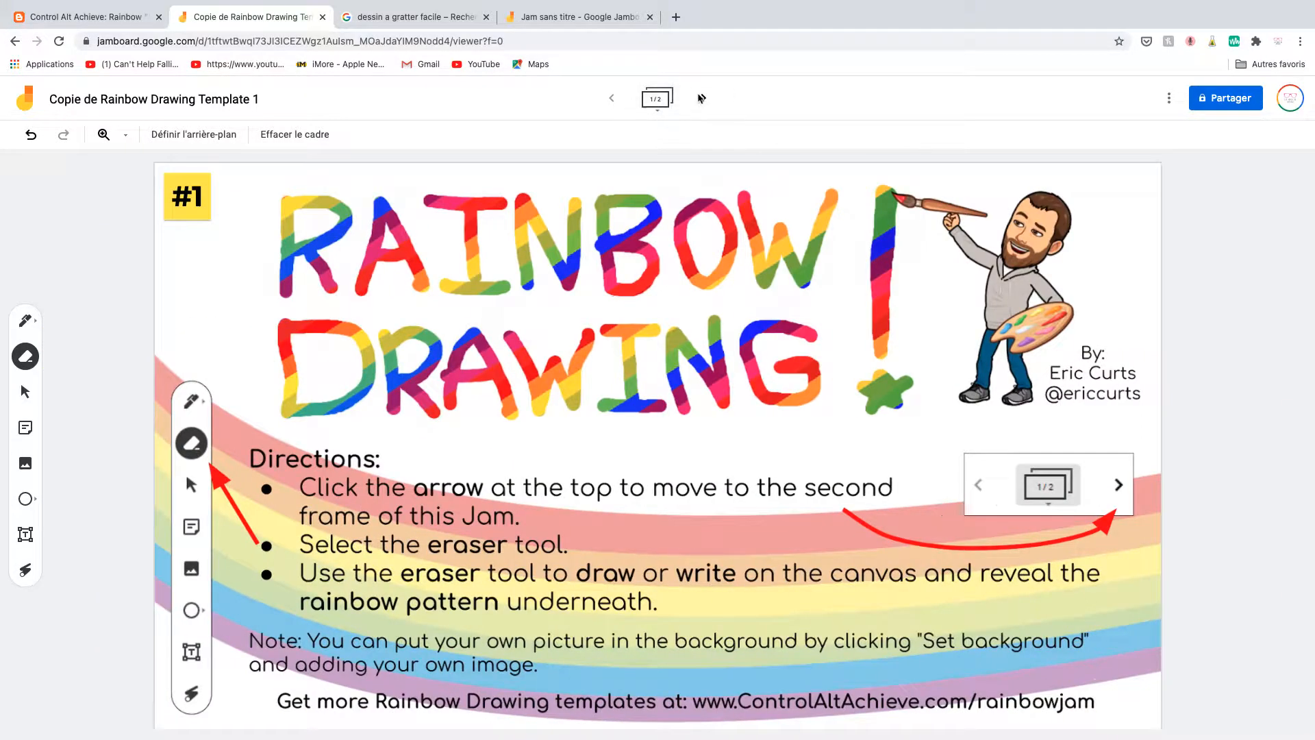
{"action": "left_click", "coordinate": [658, 108]}
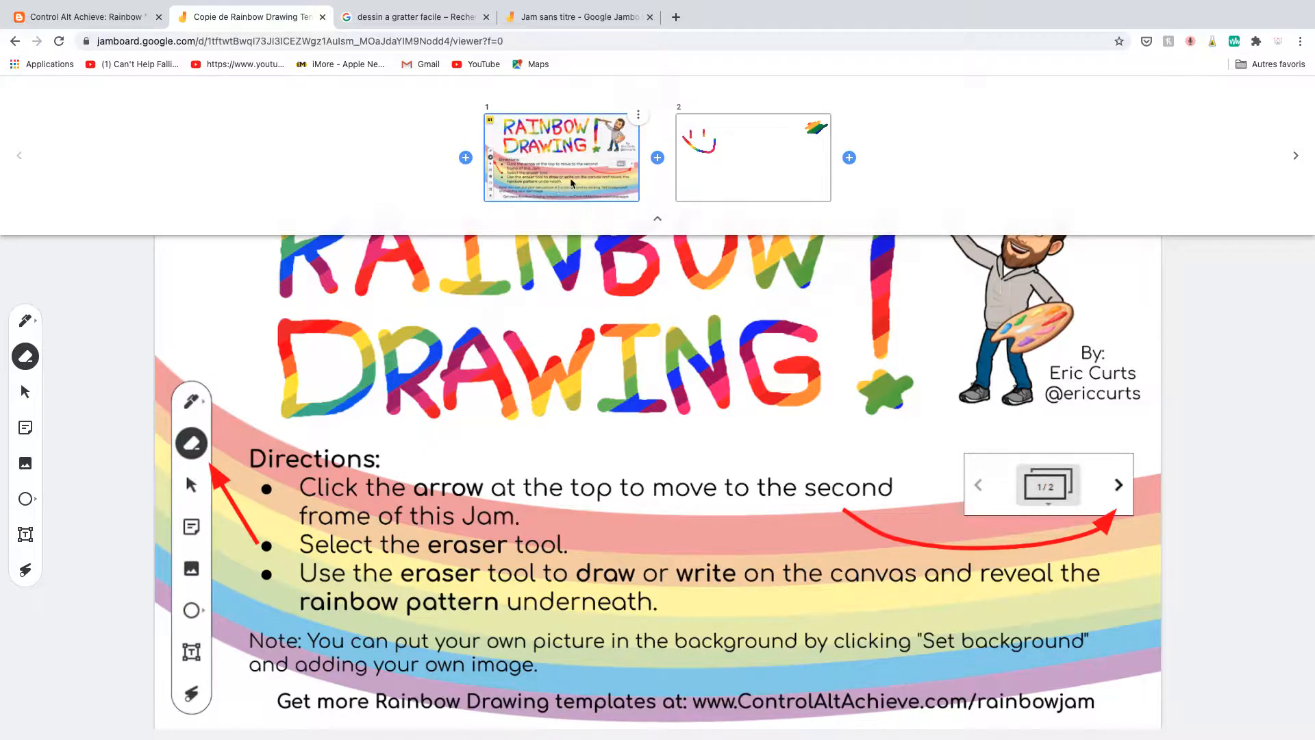
{"action": "left_click", "coordinate": [639, 116]}
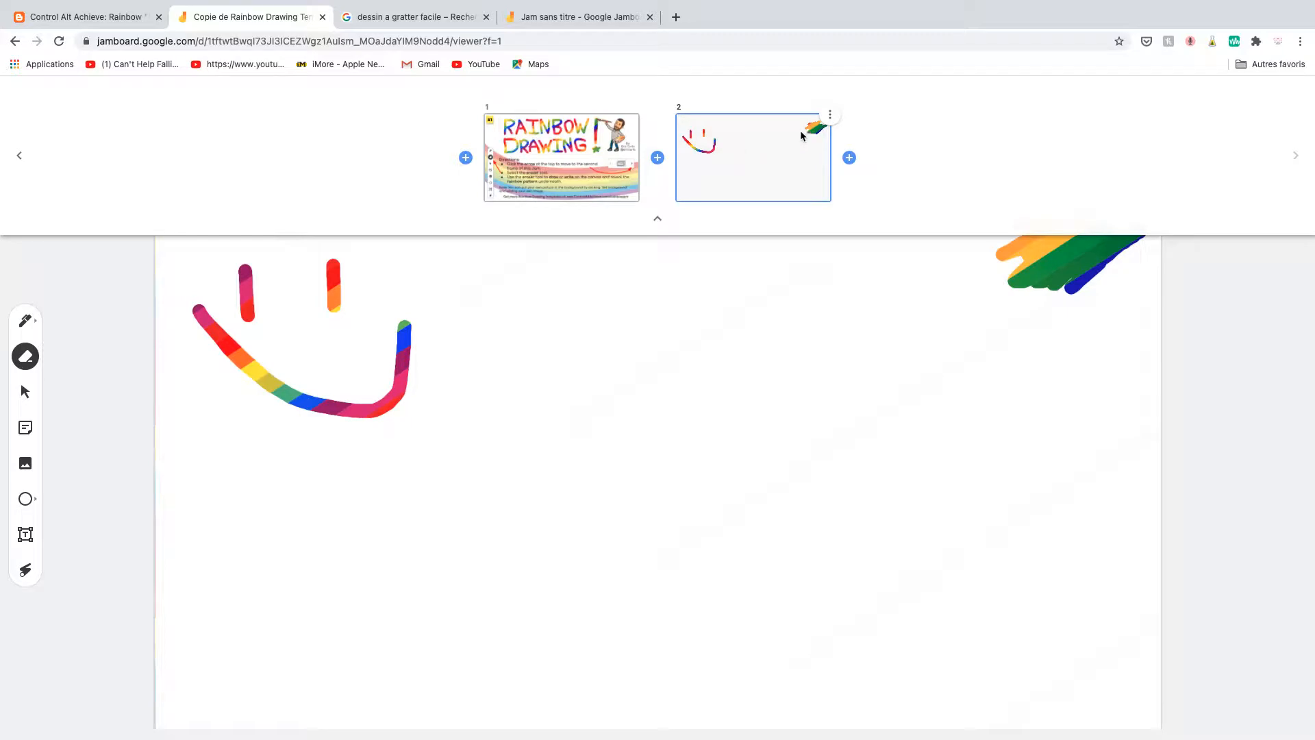
{"action": "left_click", "coordinate": [830, 116]}
{"action": "left_click", "coordinate": [795, 122]}
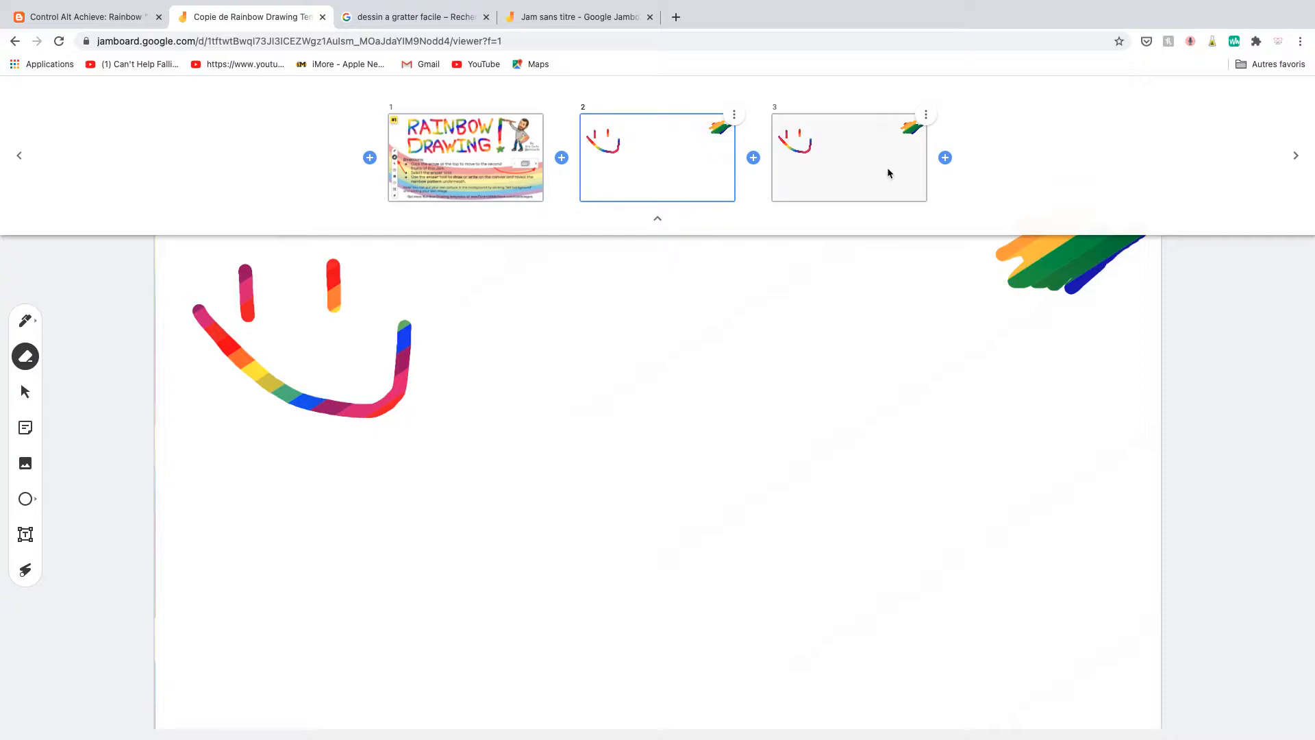
{"action": "left_click", "coordinate": [826, 393]}
{"action": "left_click", "coordinate": [658, 219]}
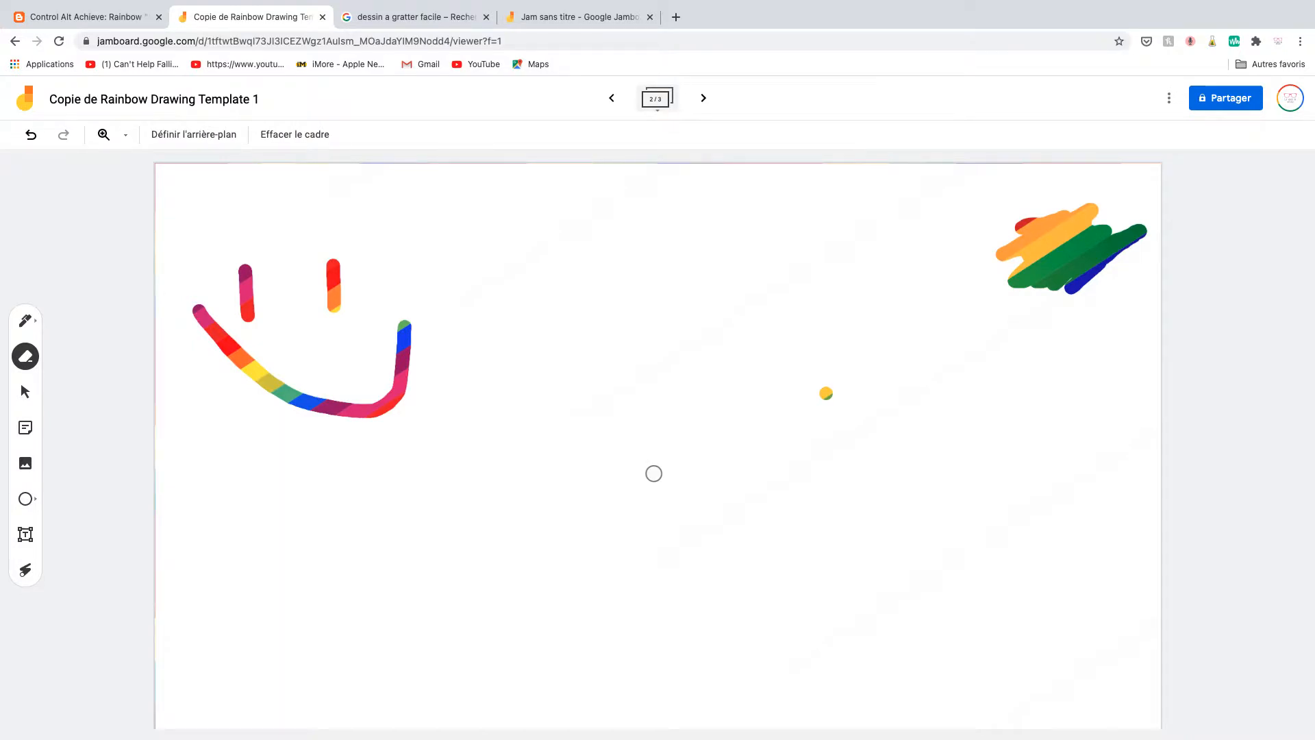
View the Jam's sharing options without changing them and display its list of further actions.
{"action": "left_click", "coordinate": [1217, 101]}
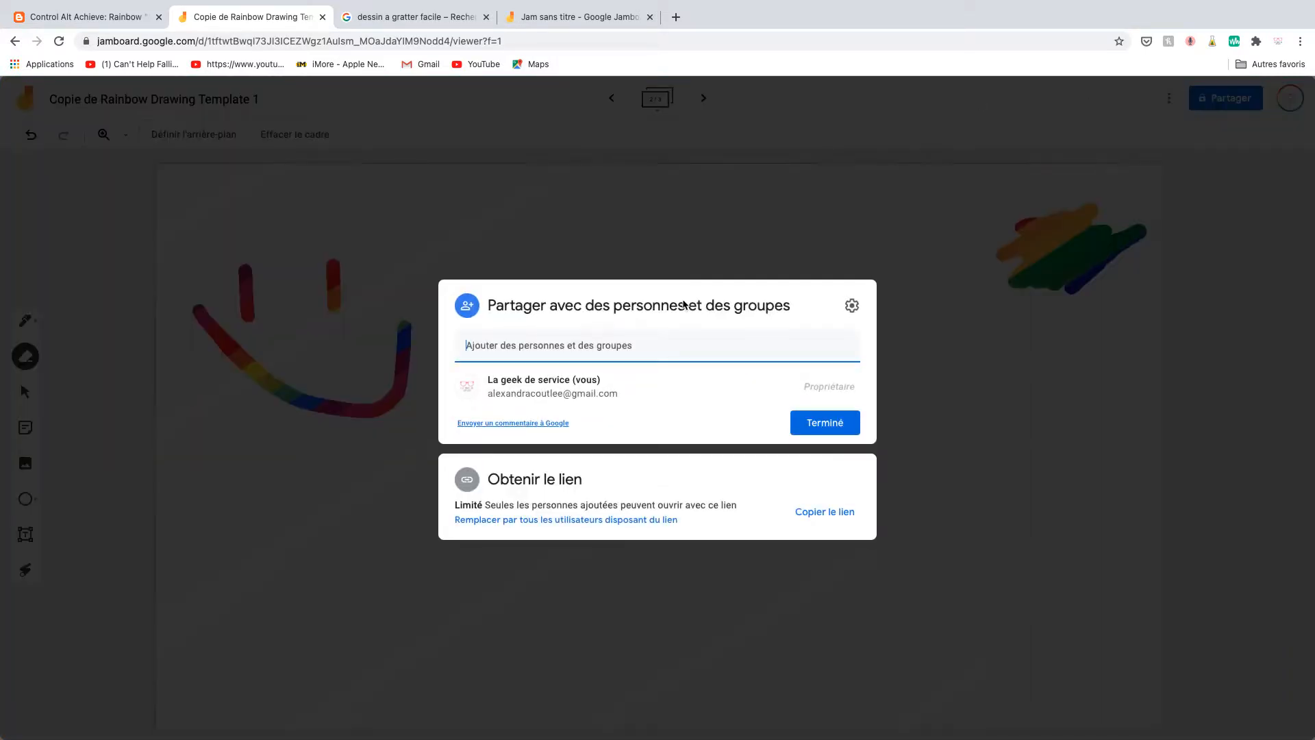
{"action": "left_click", "coordinate": [1072, 456]}
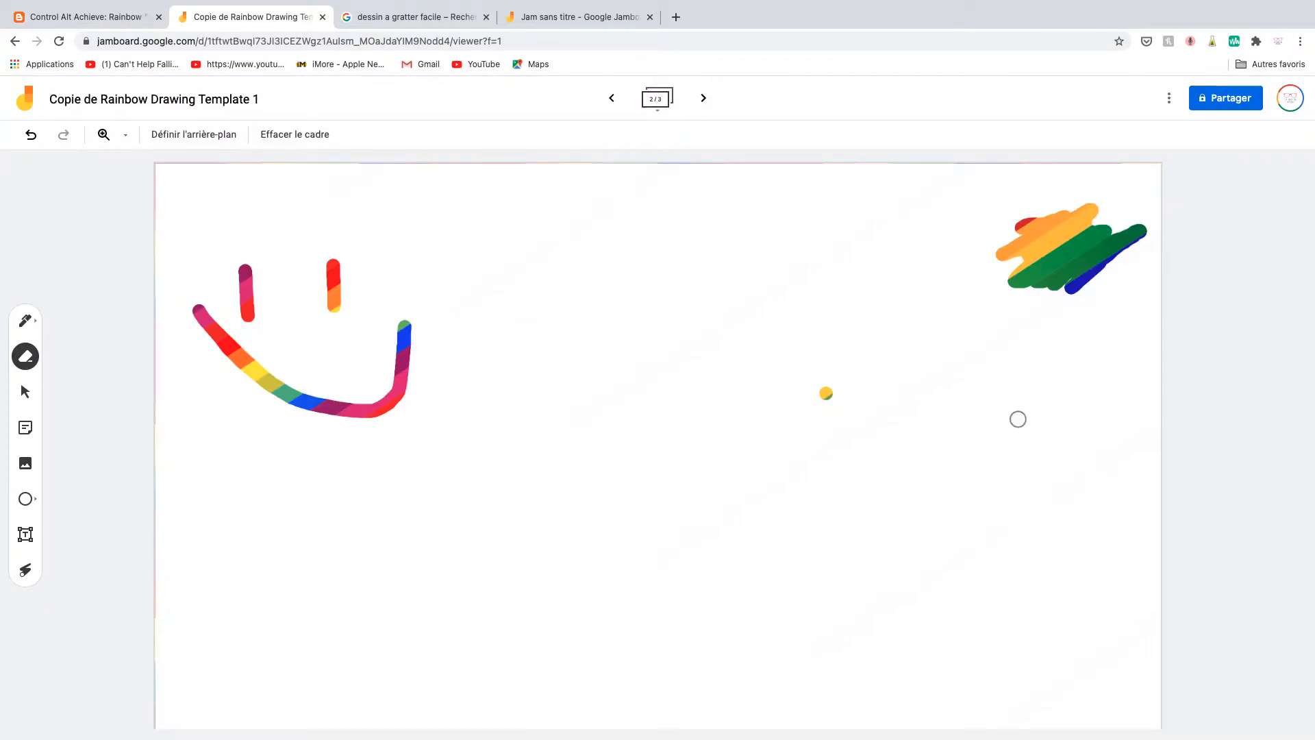
{"action": "left_click", "coordinate": [1169, 101]}
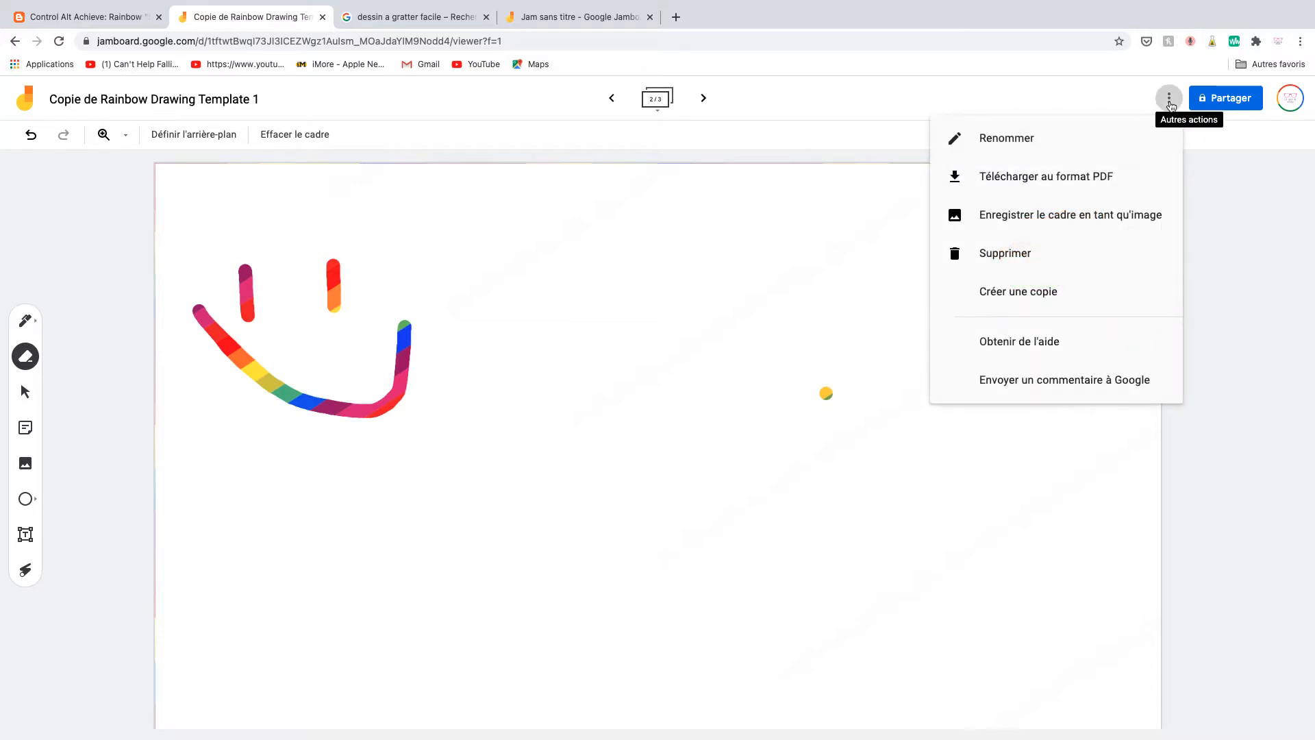